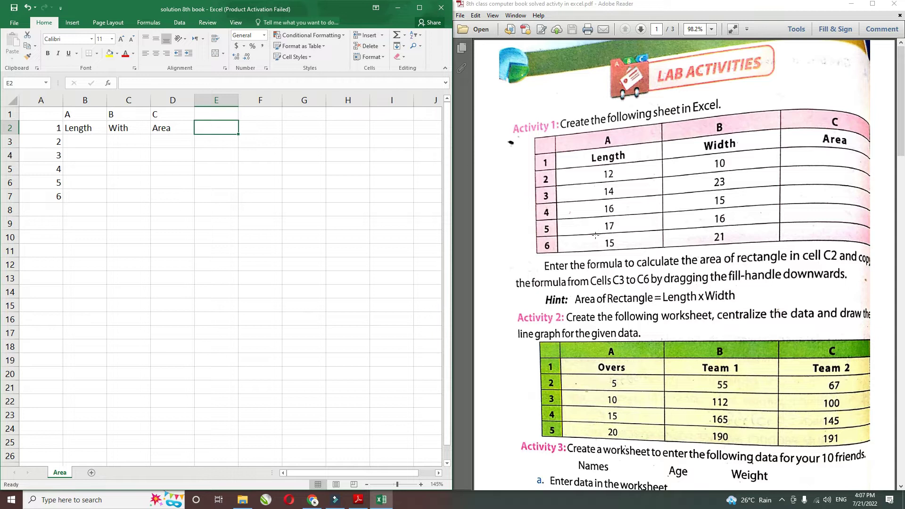
drag(530, 134, 870, 263)
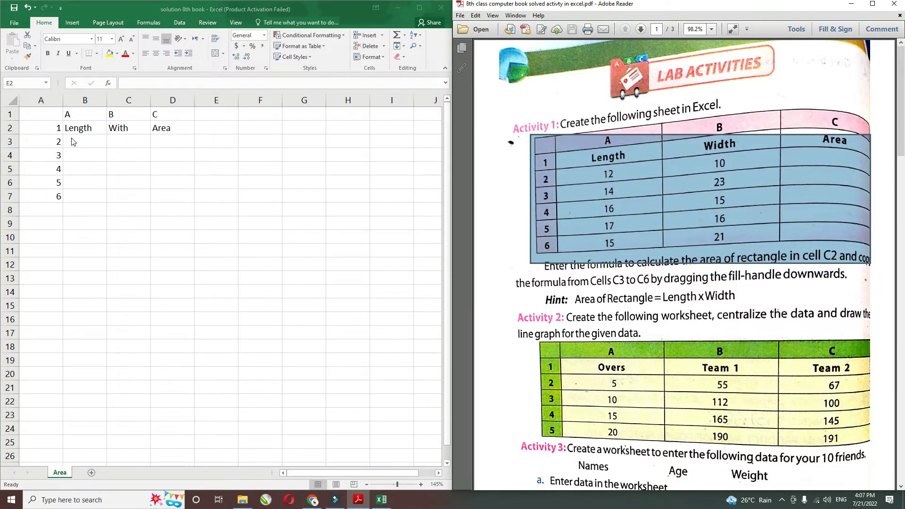
click(652, 199)
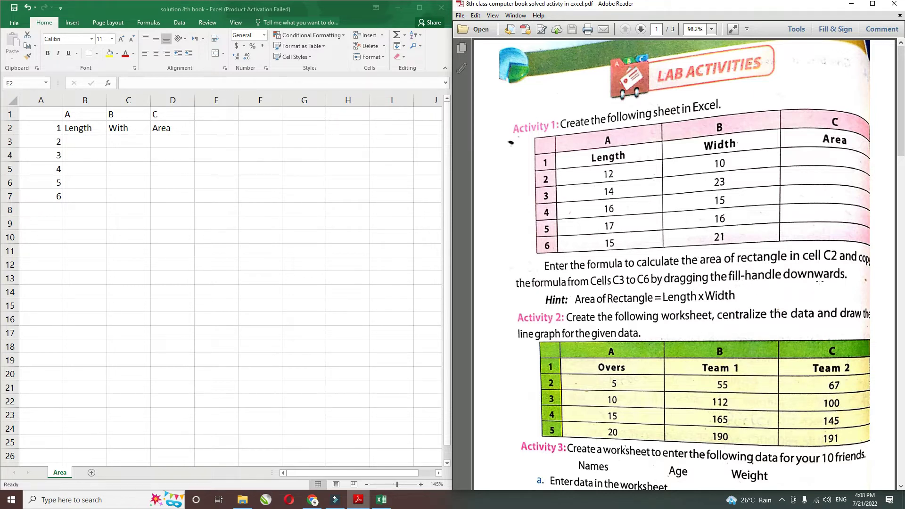
- Enter the lengths 12, 14, 16, 17 and 15 in cells B3 to B7
click(87, 145)
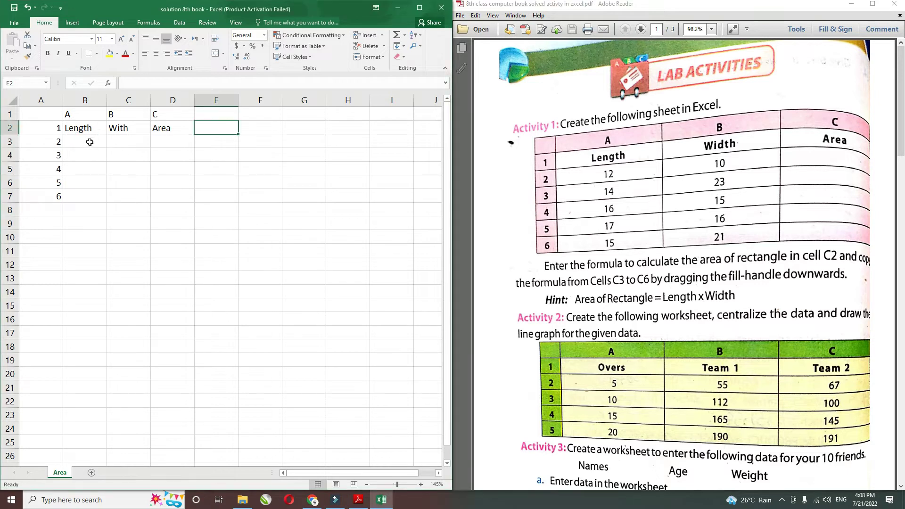
click(88, 143)
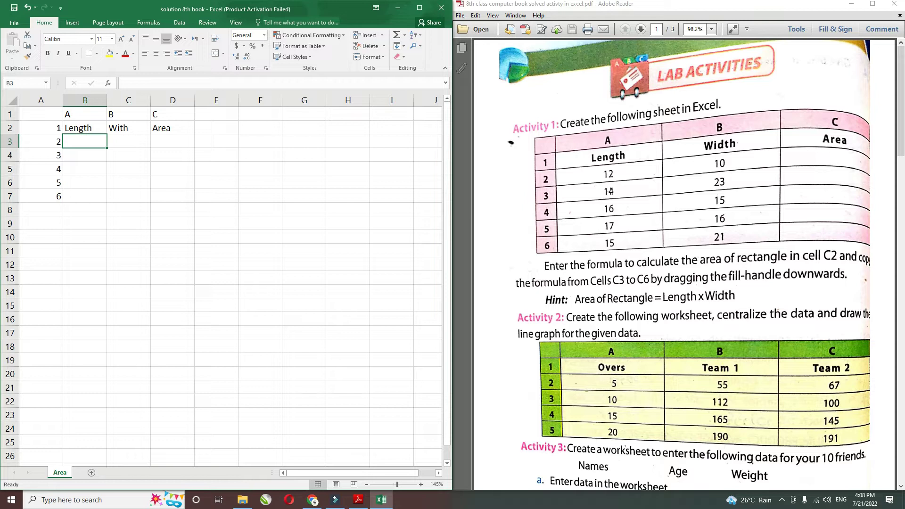
text(12)
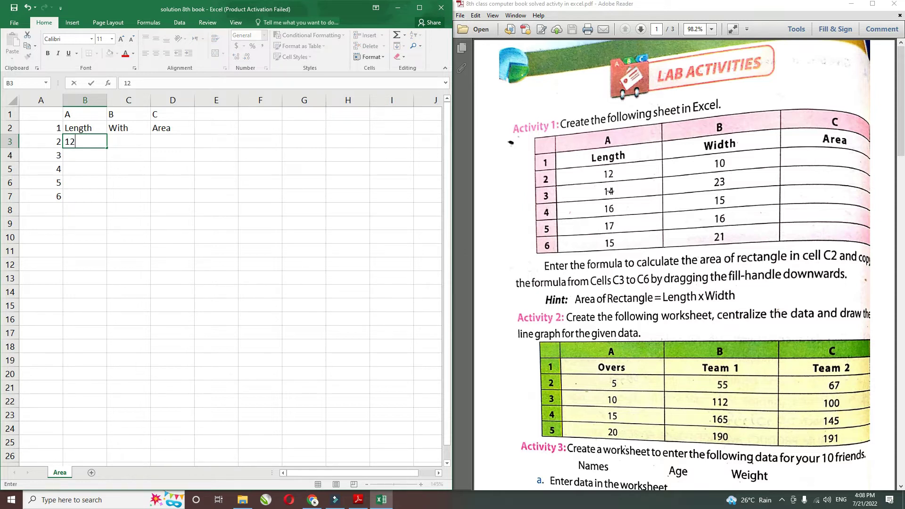
key(Return)
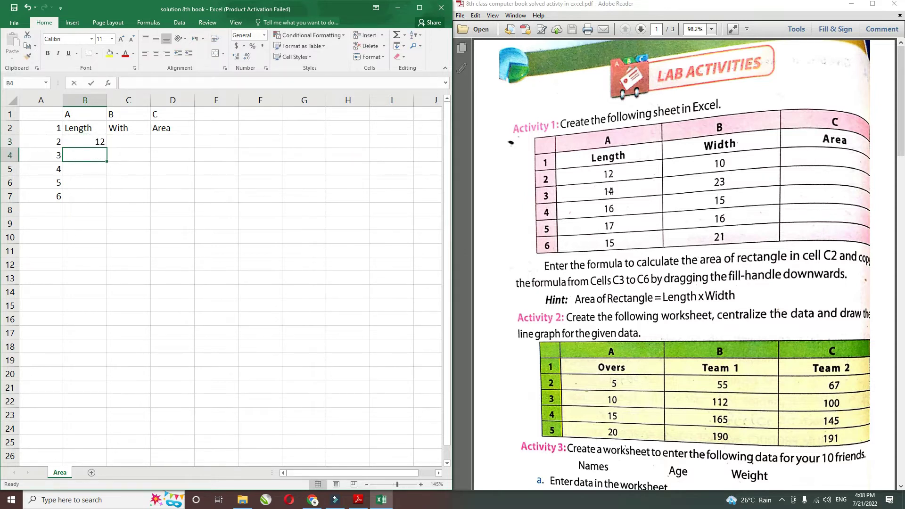
text(14)
key(Return)
text(16)
key(Return)
text(17)
key(Return)
text(15)
key(Tab)
- Enter the widths 10, 23, 15, 16 and 21 in cells C3 to C7
key(Up)
key(Up)
key(Up)
key(Up)
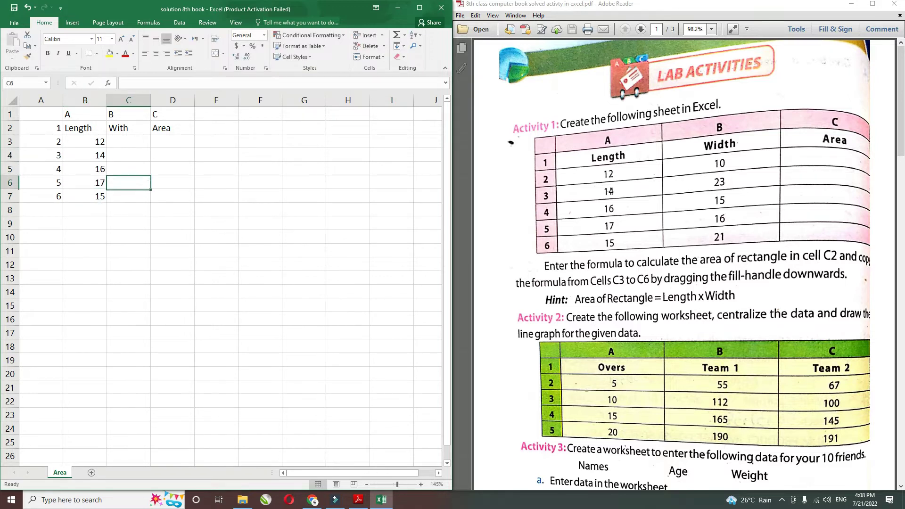
text(10)
key(Return)
text(23)
key(Return)
text(15)
key(Return)
text(16)
key(Return)
text(21)
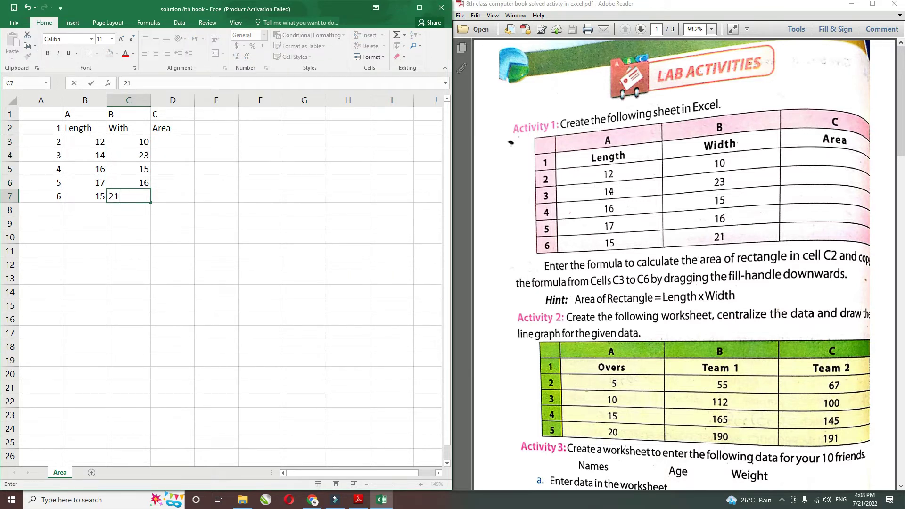
key(Tab)
- Enter the formula =B3*C3 in D3 to calculate the first rectangle's area
key(Up)
key(Up)
key(Up)
key(Up)
key(Up)
click(173, 141)
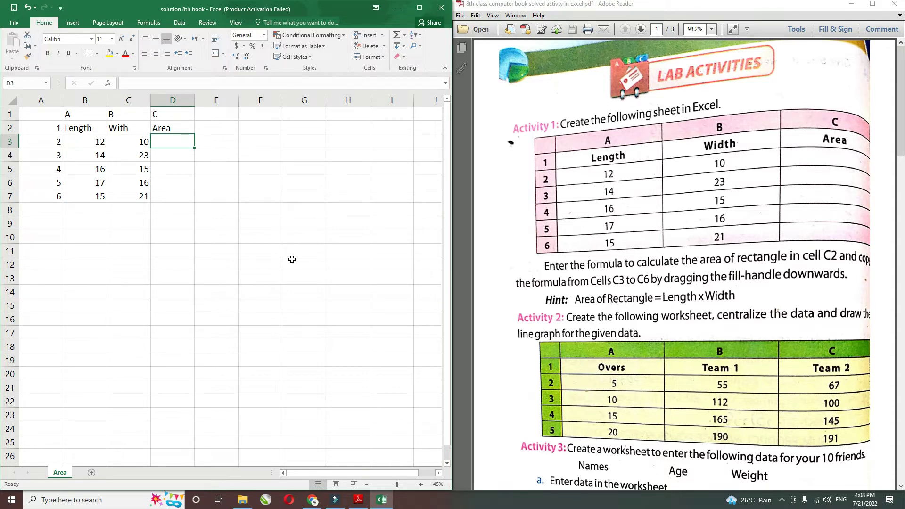
key(Left)
key(Left)
key(Right)
key(Right)
text(=)
key(Left)
key(Left)
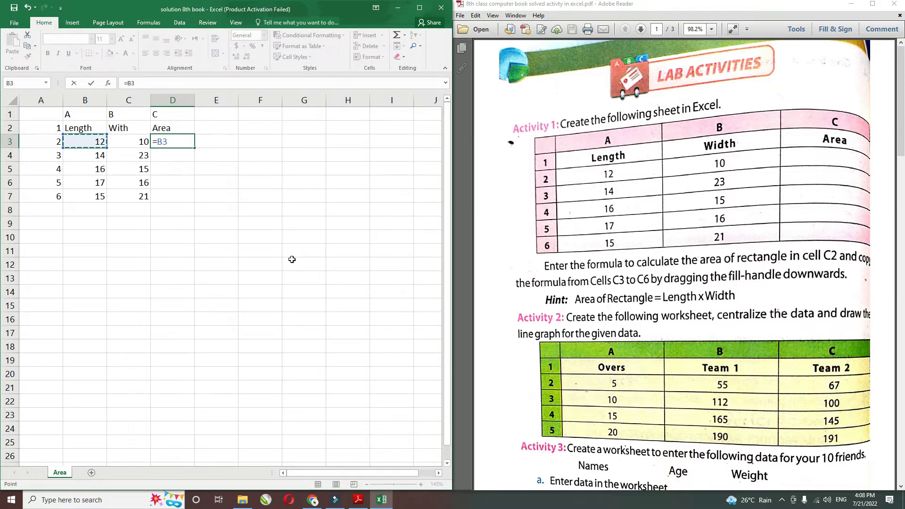
text(*)
key(Left)
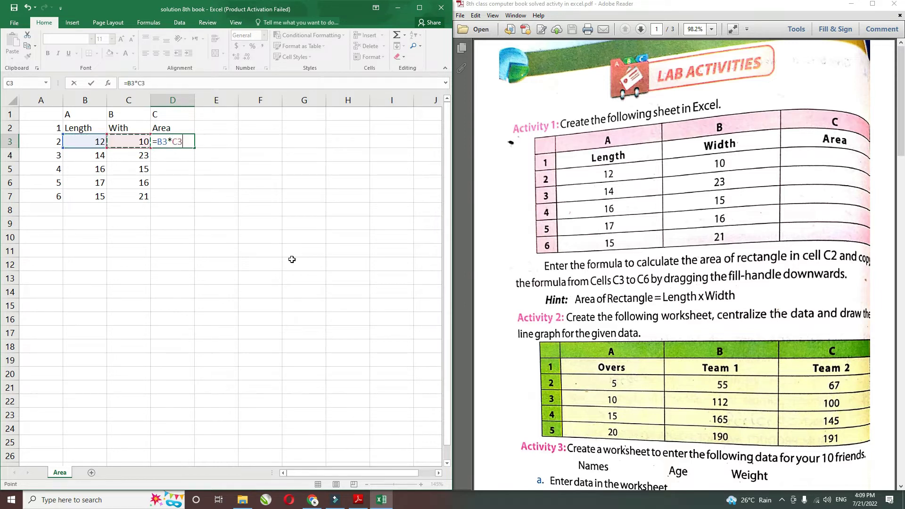
key(Return)
- Copy the area formula from D3 down to D7 with the fill handle
key(Up)
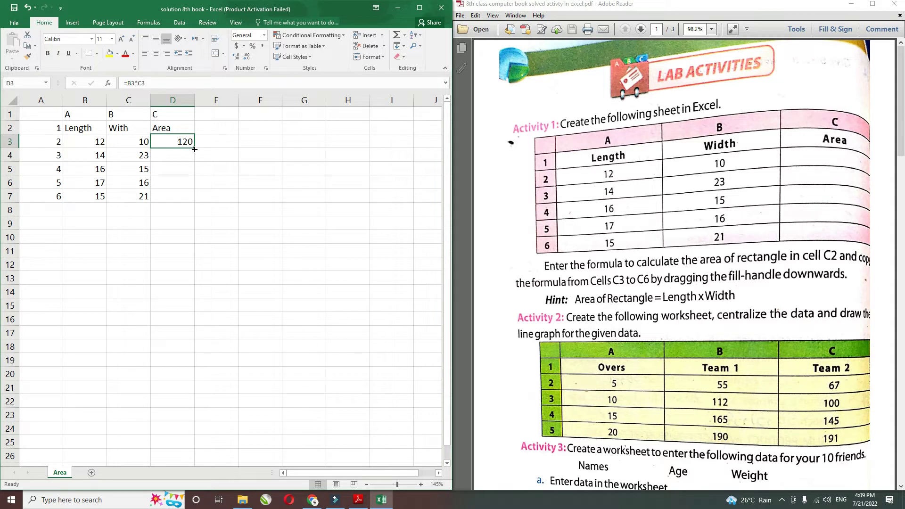
drag(194, 149, 191, 201)
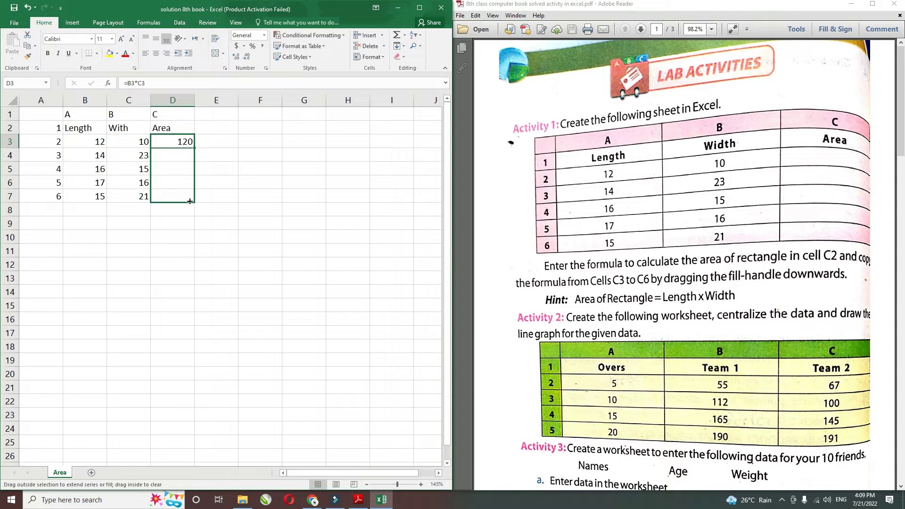
drag(190, 201, 190, 202)
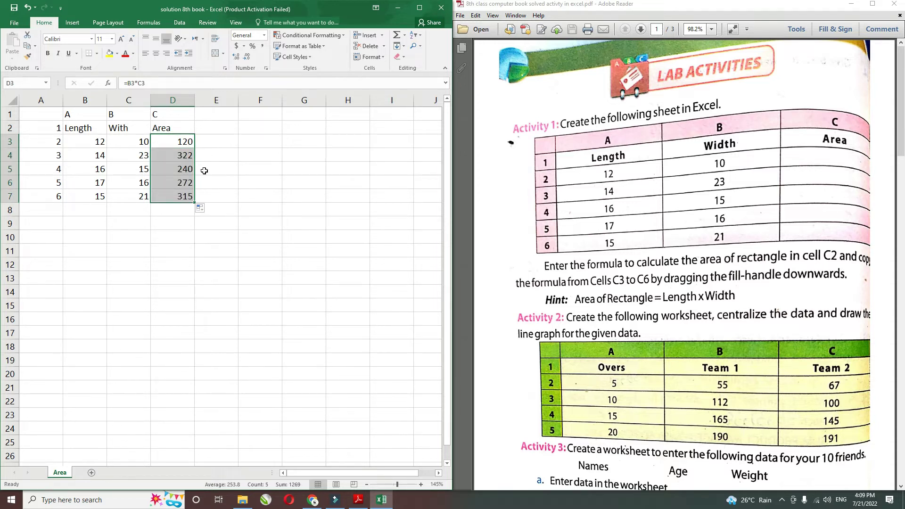
click(182, 235)
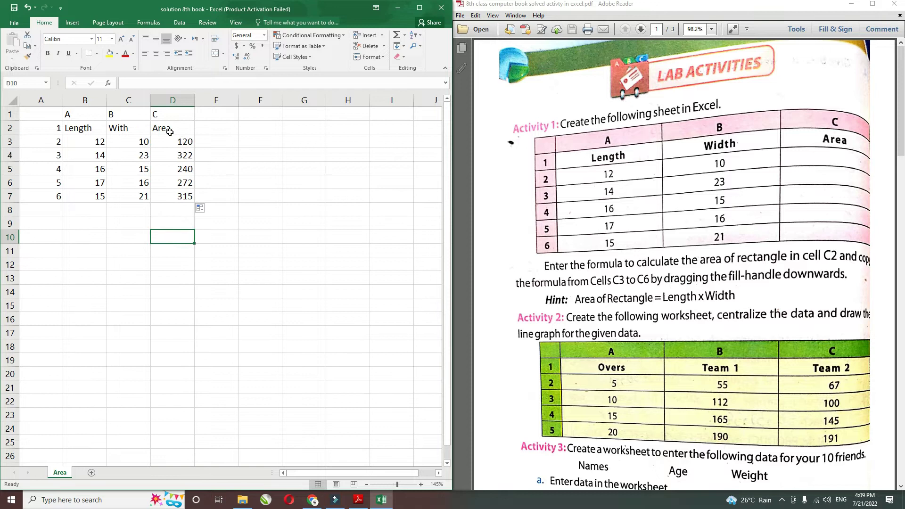
drag(181, 142, 186, 196)
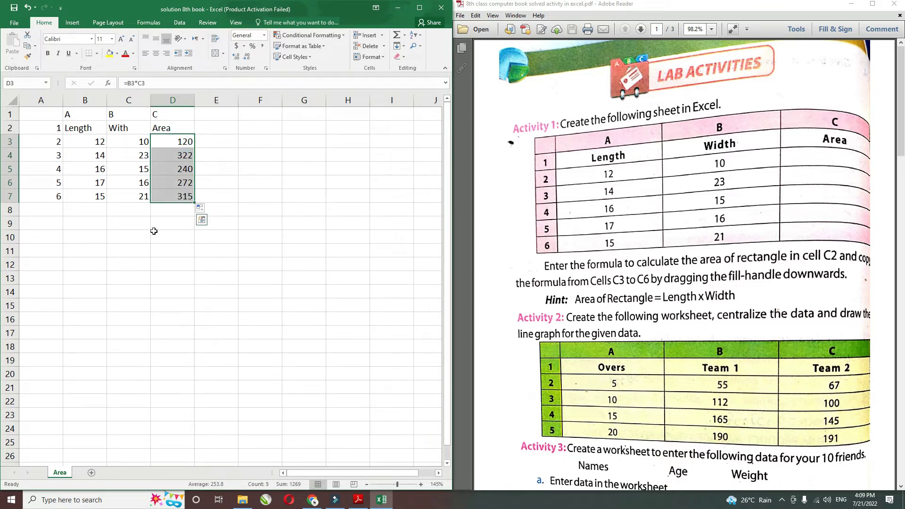
click(134, 248)
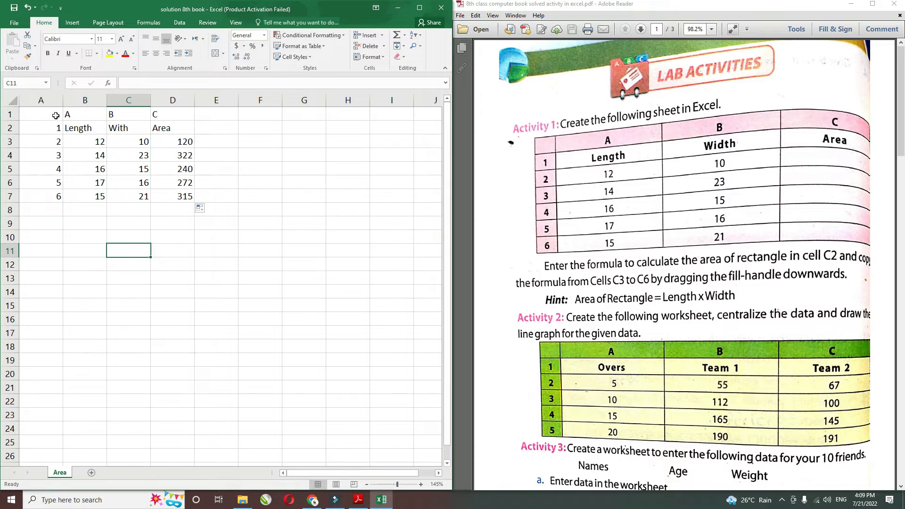
- Fill the column-letter row A1:D1 and the row-number column A1:A7 with light orange
drag(47, 115, 181, 116)
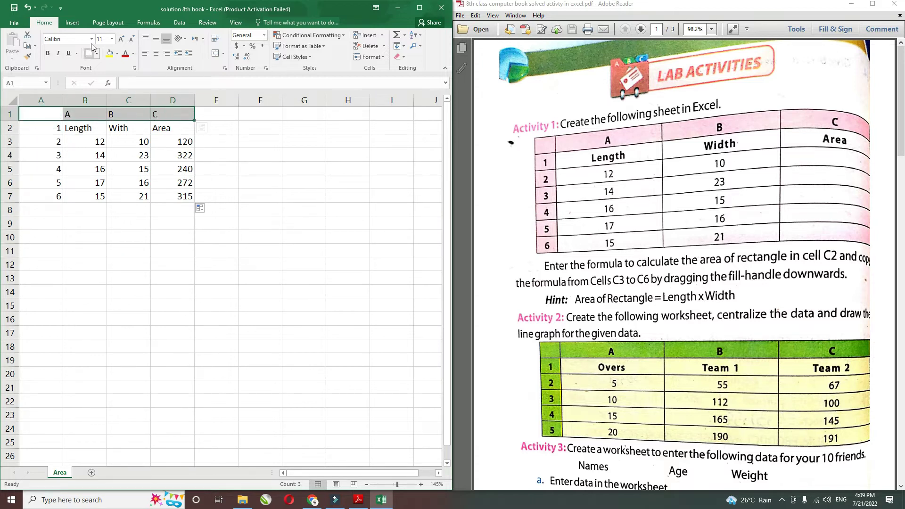
click(117, 53)
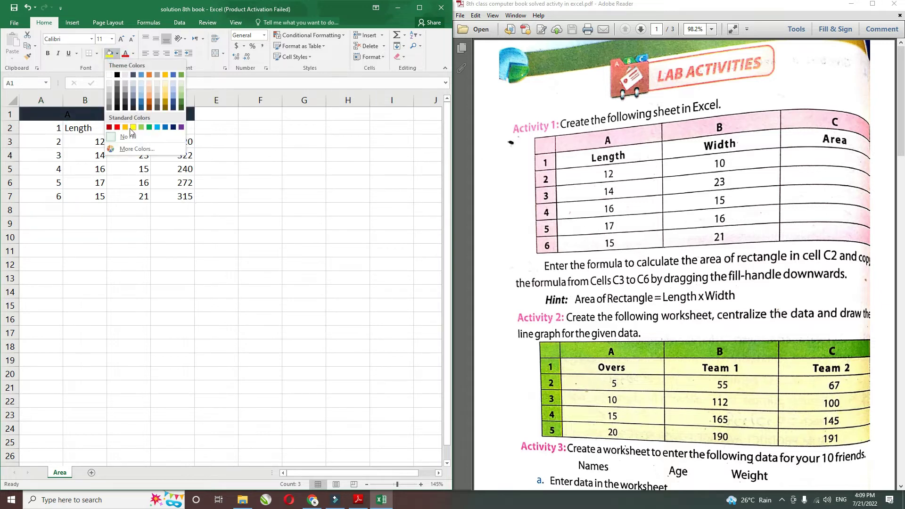
click(149, 92)
drag(49, 115, 55, 196)
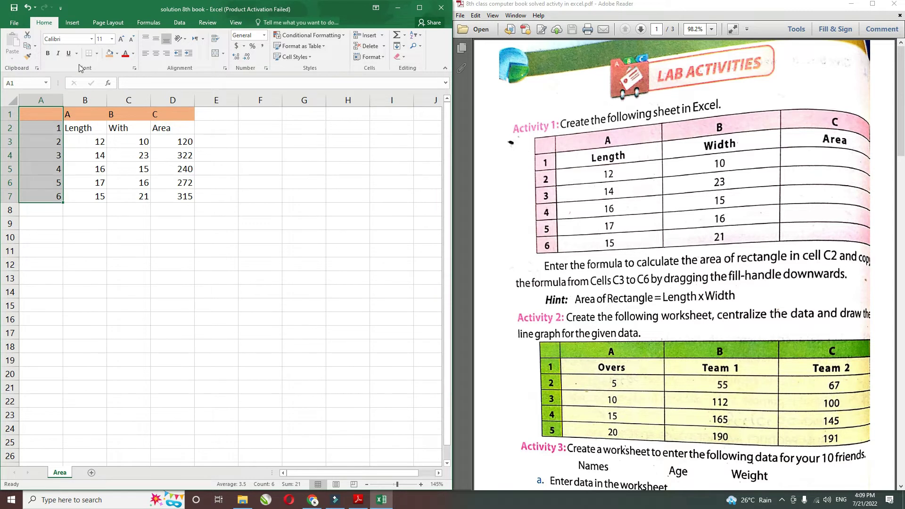
click(110, 54)
click(142, 129)
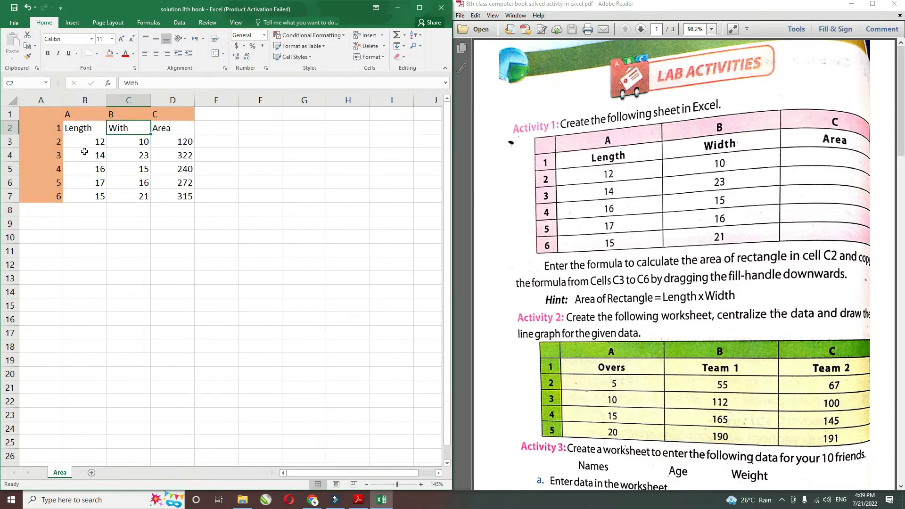
- Bold the headings in B2:D2 and align them to the centre and middle of their cells
drag(77, 128, 165, 127)
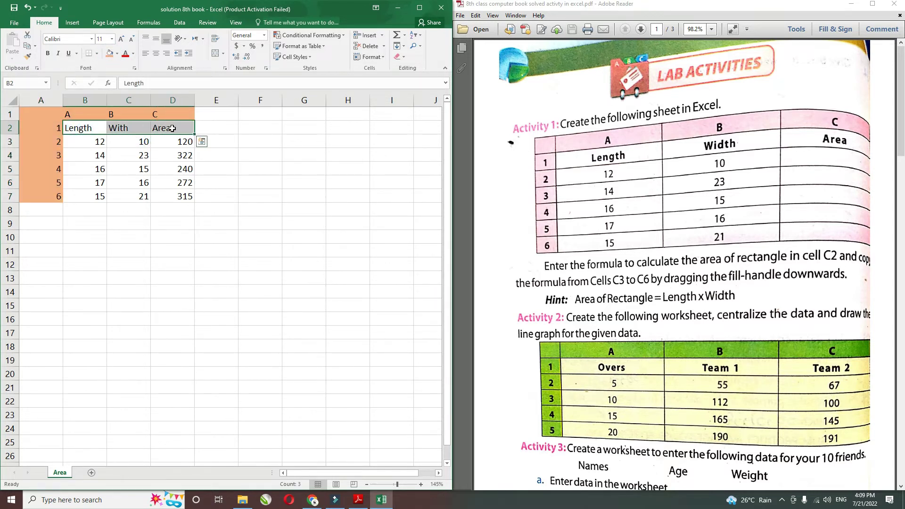
key(ctrl+b)
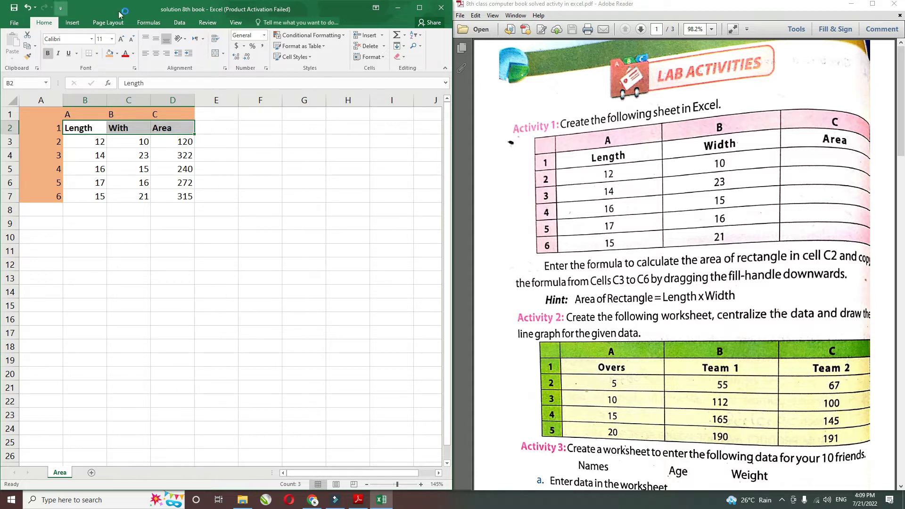
click(156, 54)
click(156, 39)
- Centre the numbers in B3:D7 horizontally
drag(100, 142, 187, 196)
click(157, 54)
click(246, 208)
- Make the area results in D3:D7 bold
click(177, 137)
drag(194, 148, 194, 202)
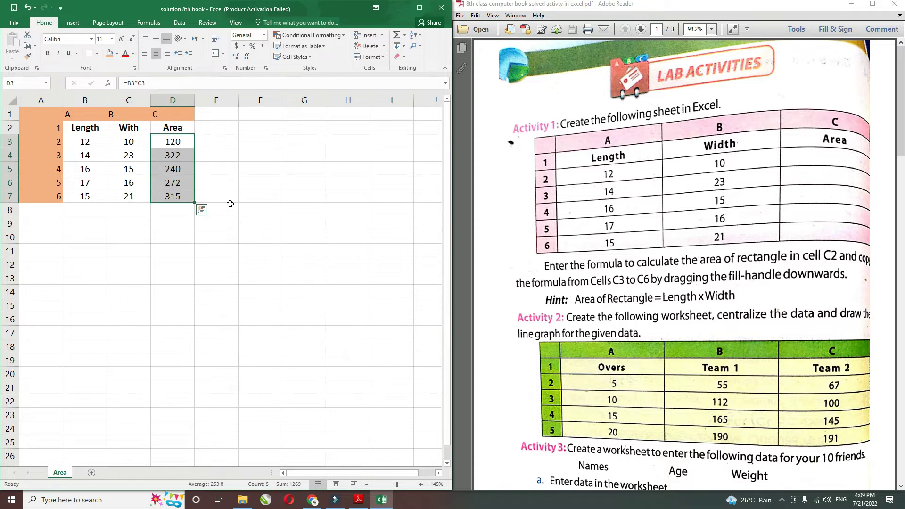
key(ctrl+b)
click(231, 197)
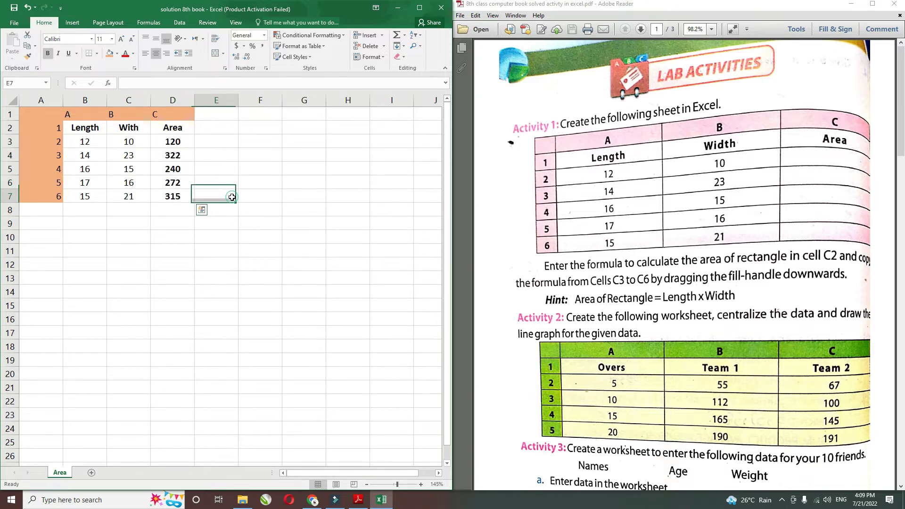
- Add the bold label "Activity 1:" in cell B9 below the table
click(102, 223)
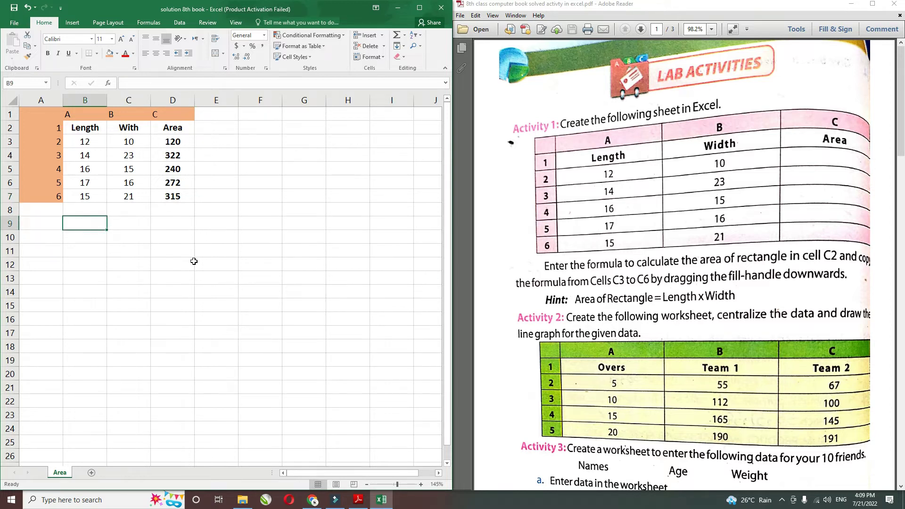
text(Activity)
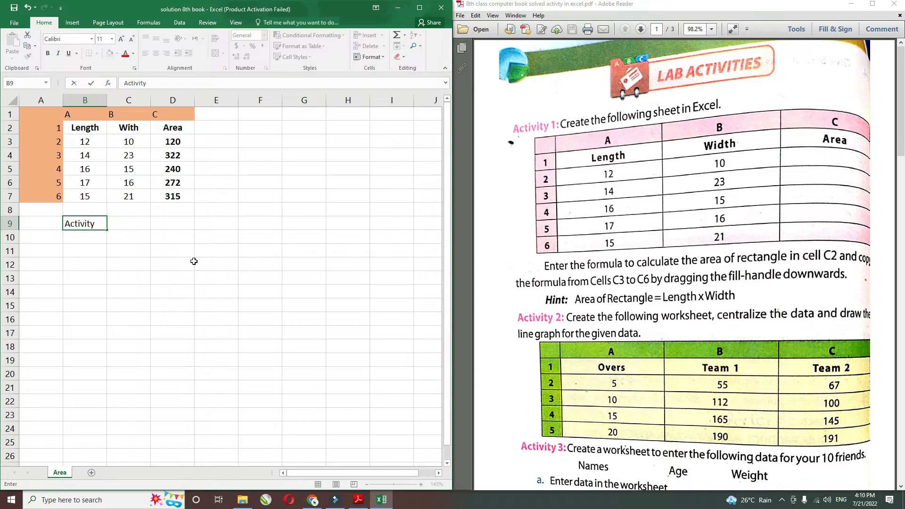
text( 1:)
key(Return)
key(Up)
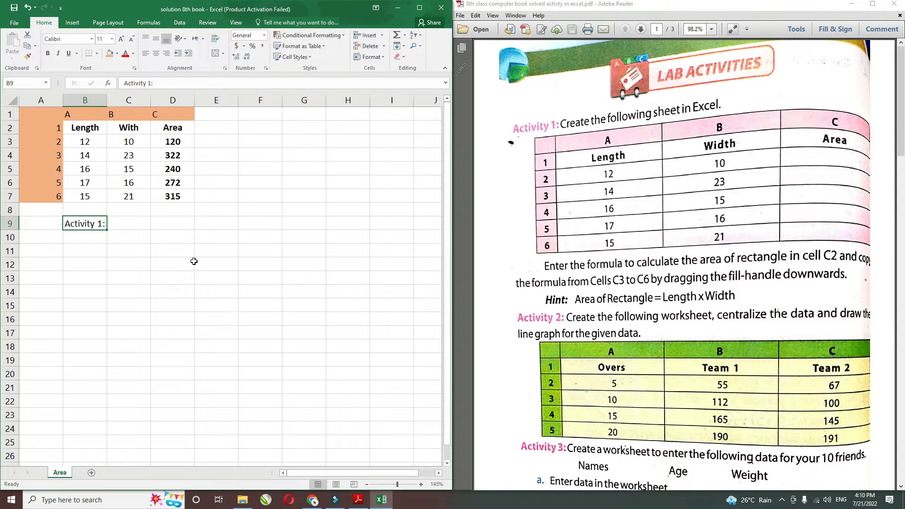
key(ctrl+b)
key(Right)
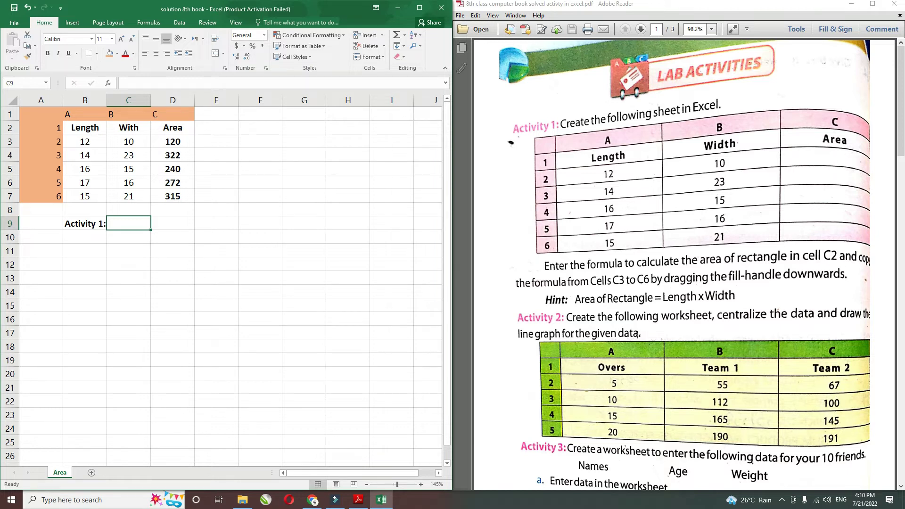
- Add a new worksheet to the workbook and name it "Activity 2"
scroll(648, 396, down, 1)
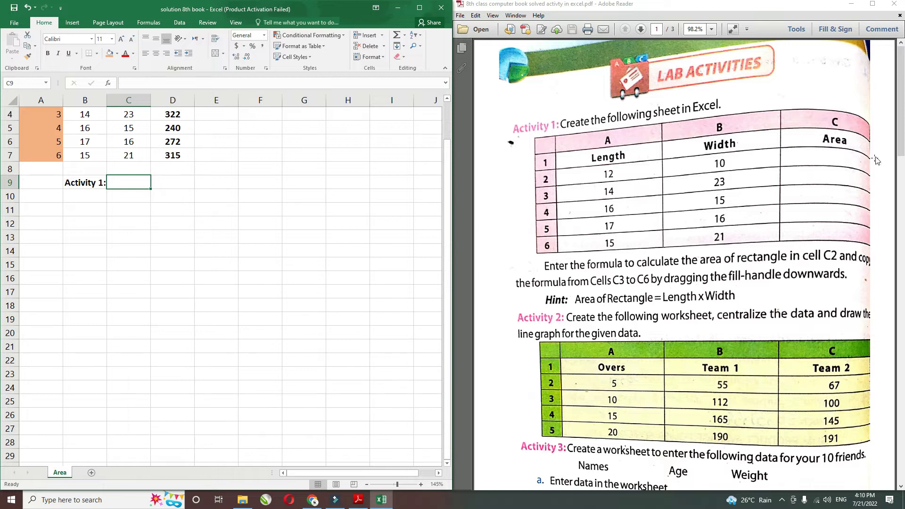
drag(901, 150, 901, 183)
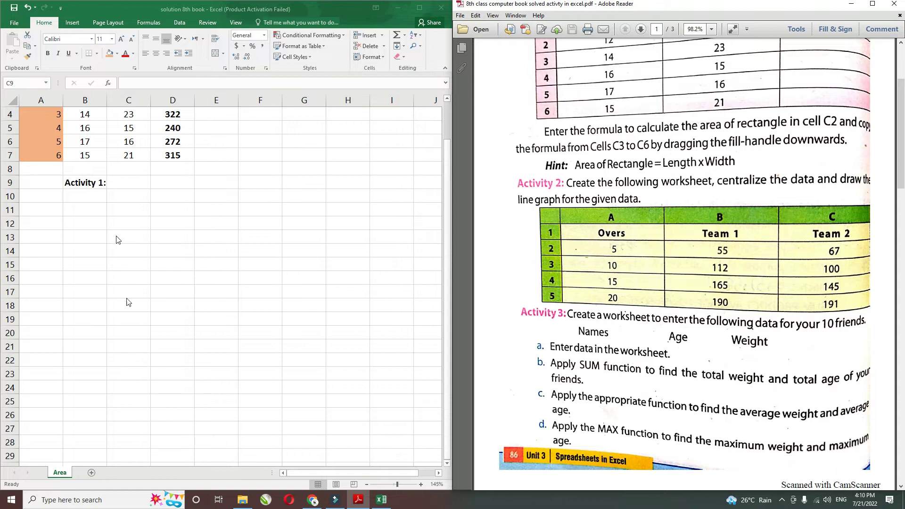
click(92, 473)
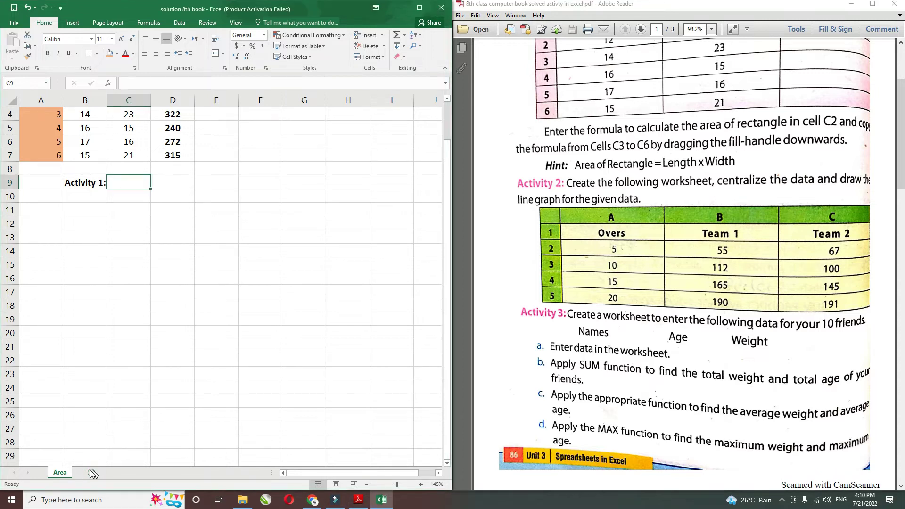
click(92, 472)
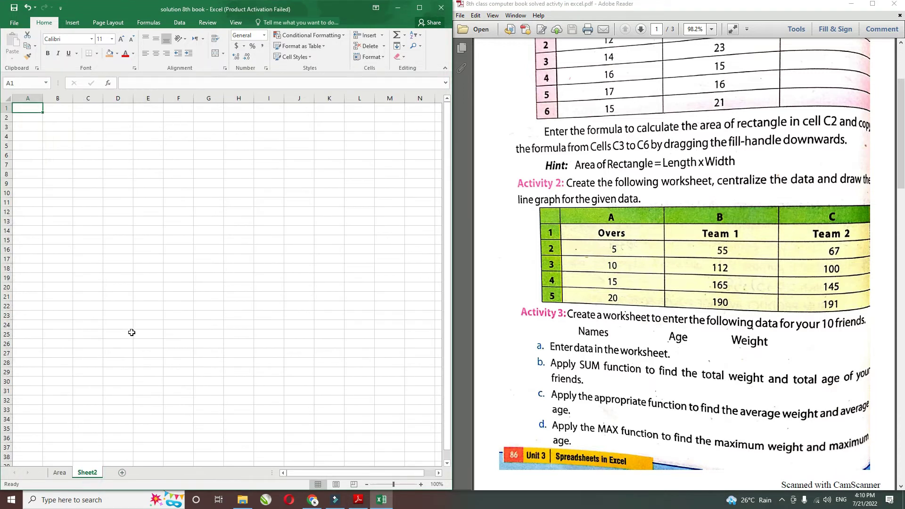
double_click(87, 473)
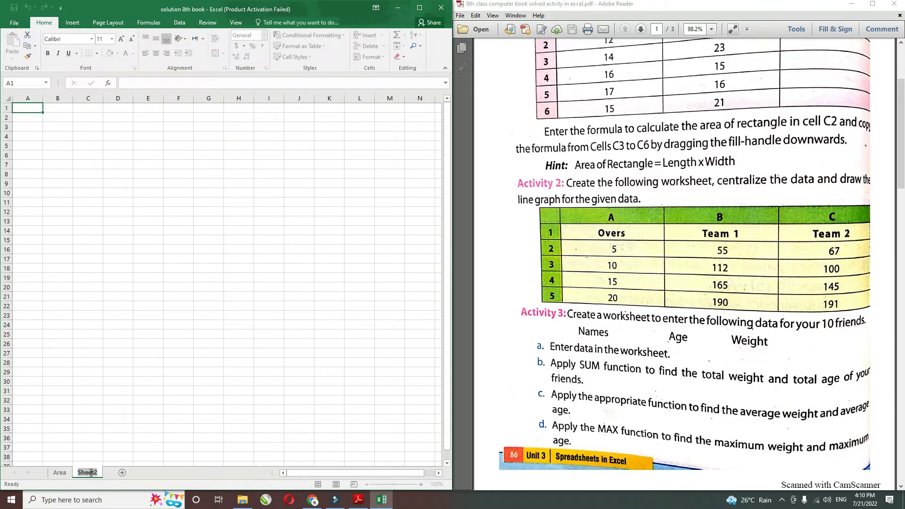
text(Activity 2)
key(Return)
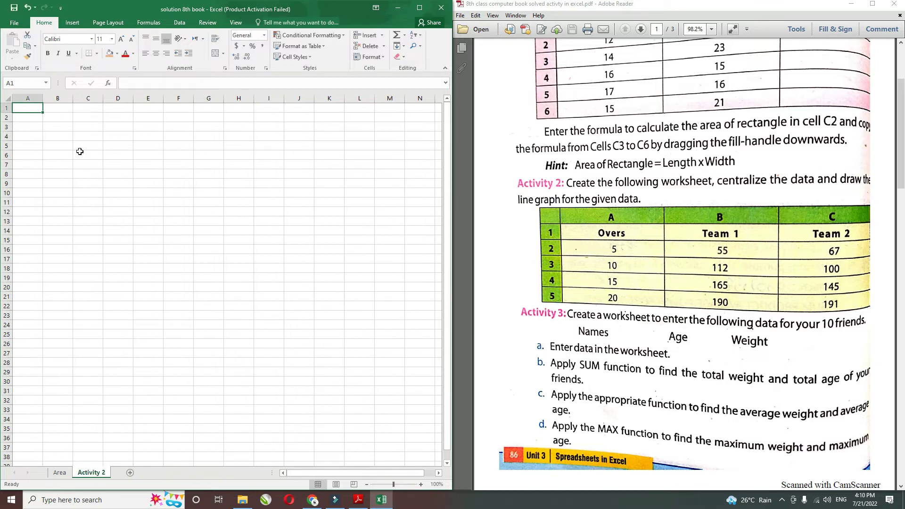
- Number the table rows 1 to 5 in cells A2:A6 by filling the series down from 1 and 2
key(Down)
text(1)
key(Return)
text(2)
key(Return)
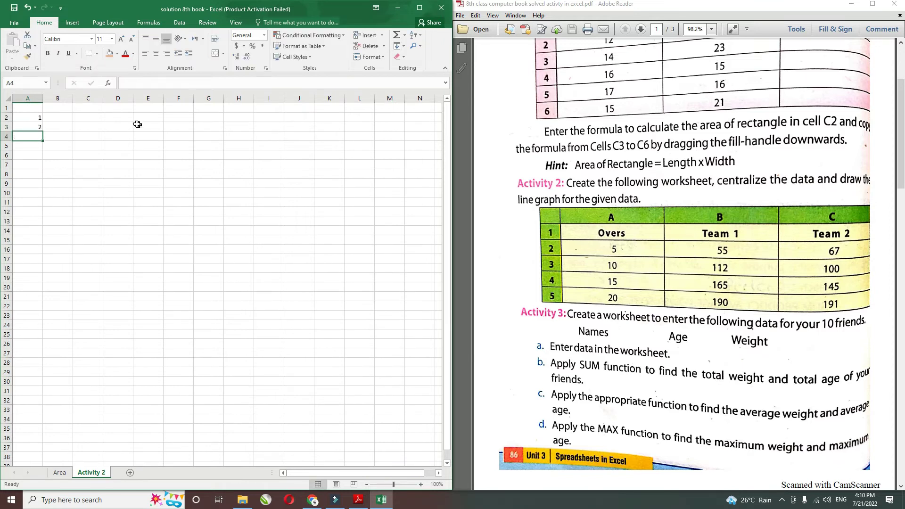
drag(37, 119, 44, 160)
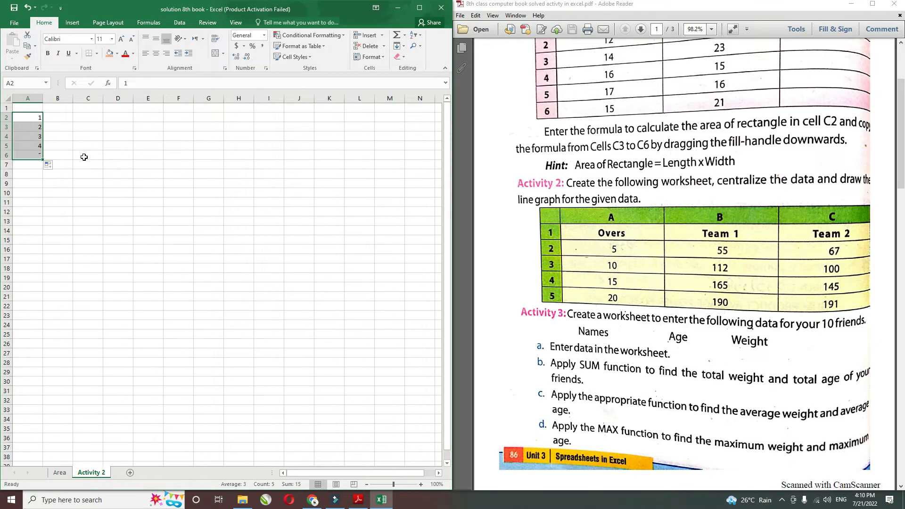
- Enter the column letters A, B and C in cells B1:D1
click(55, 110)
scroll(114, 275, up, 3)
scroll(121, 275, up, 2)
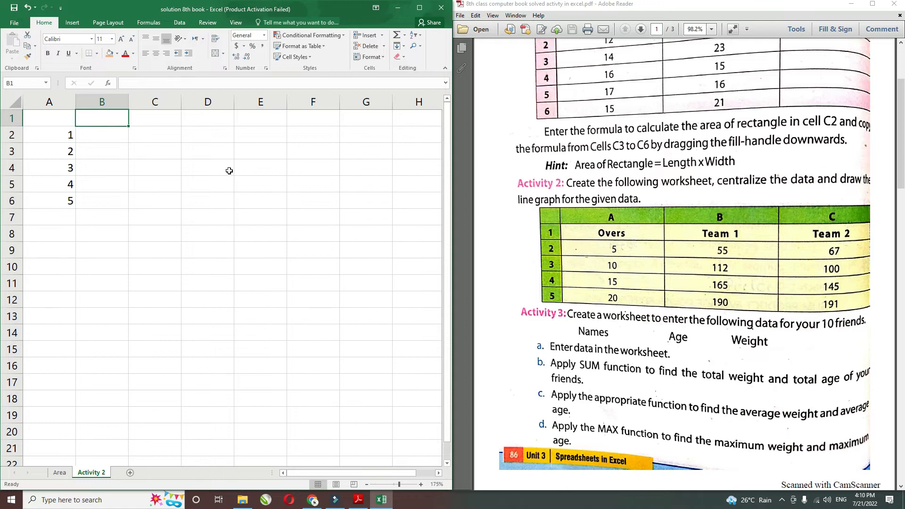
text(A)
key(Tab)
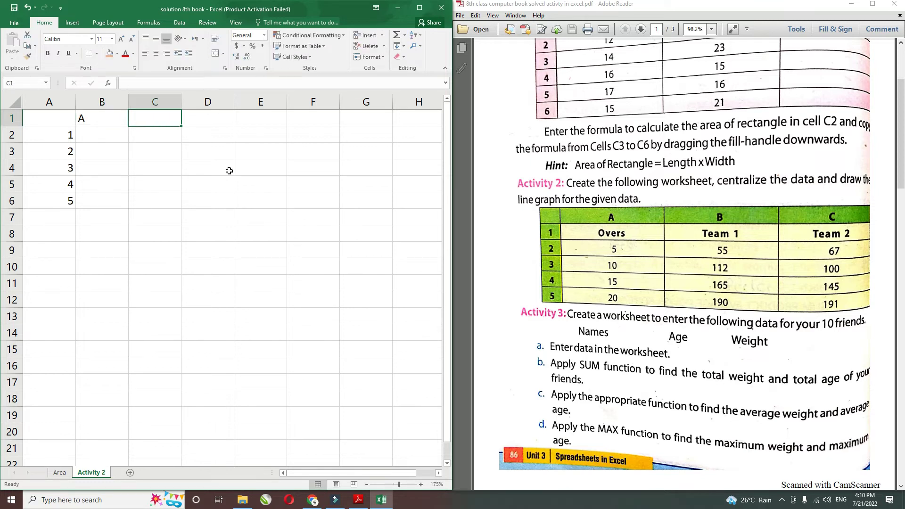
text(B)
key(Tab)
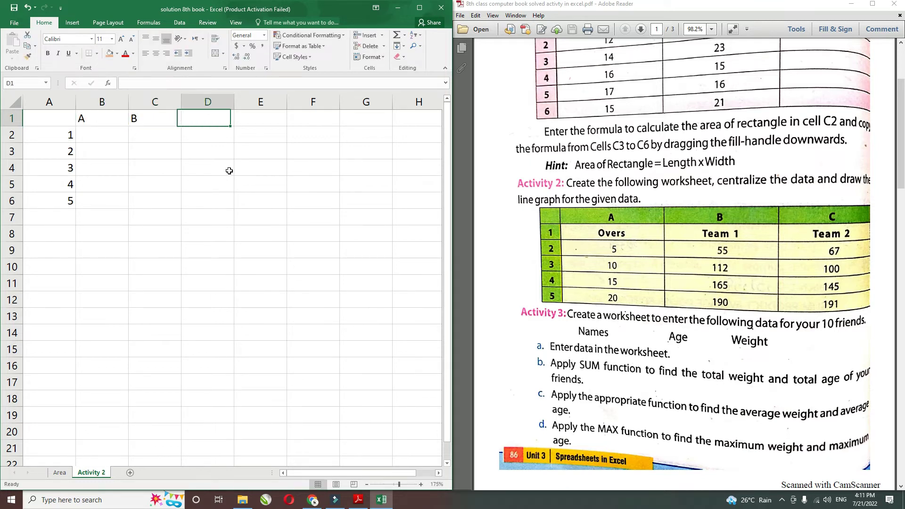
text(C)
key(Return)
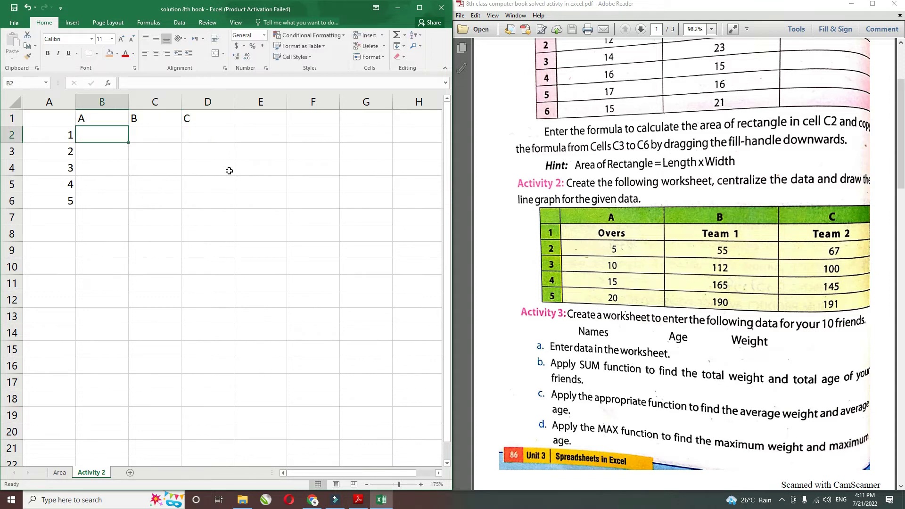
- Enter the headings "Overs", "Team 1" and "Team" in cells B2:D2
text(Overs)
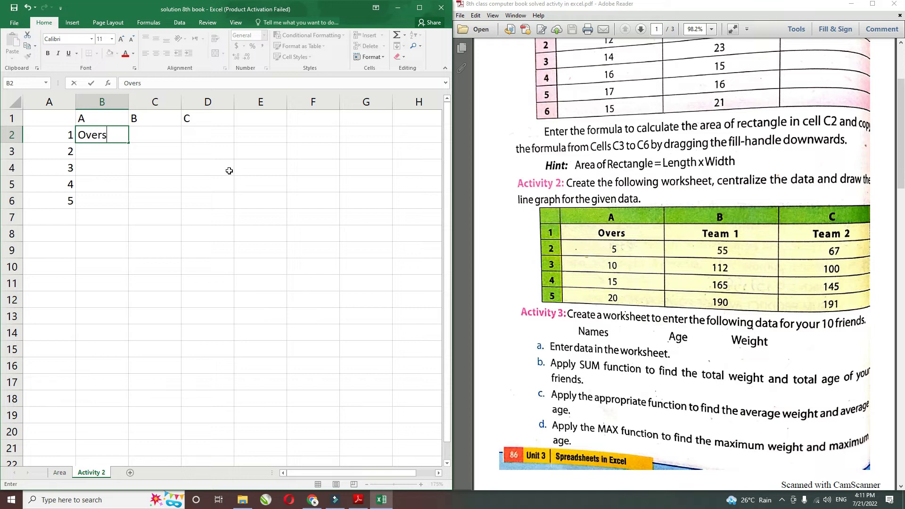
key(Tab)
text(Team)
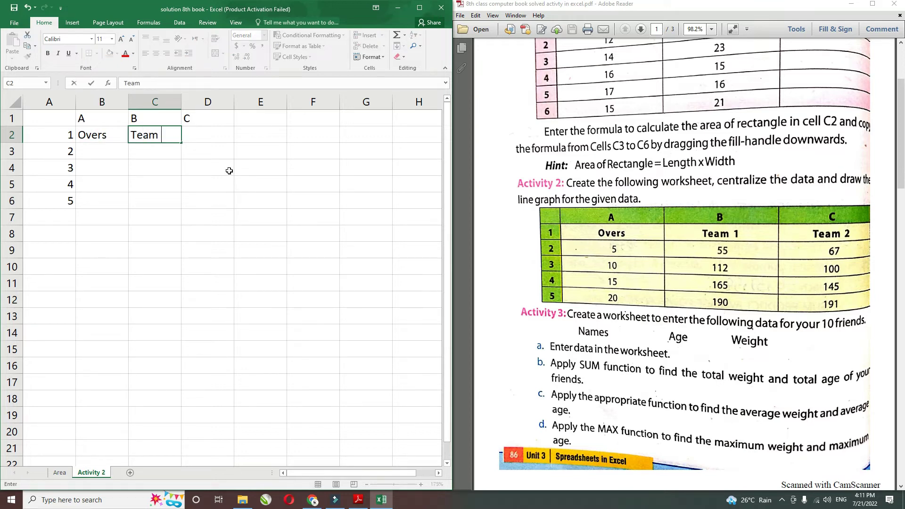
key(Tab)
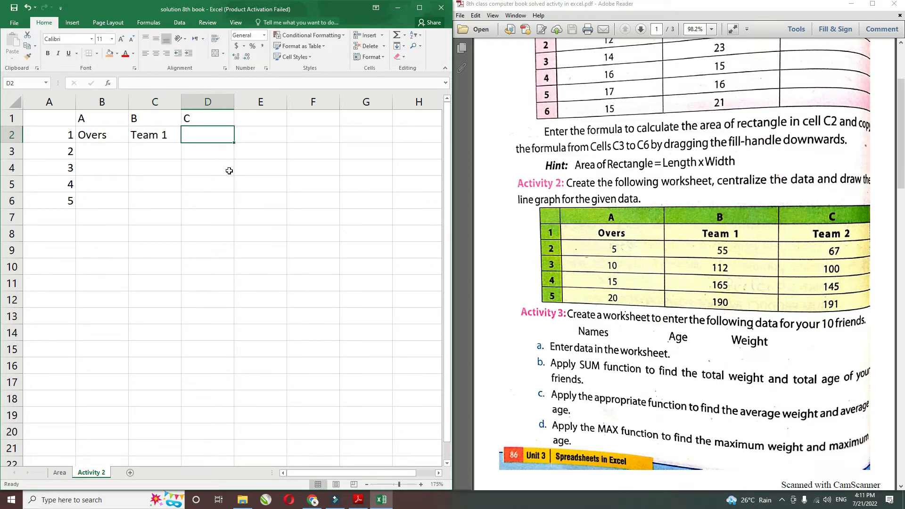
text(Team)
key(Tab)
text(2)
key(Return)
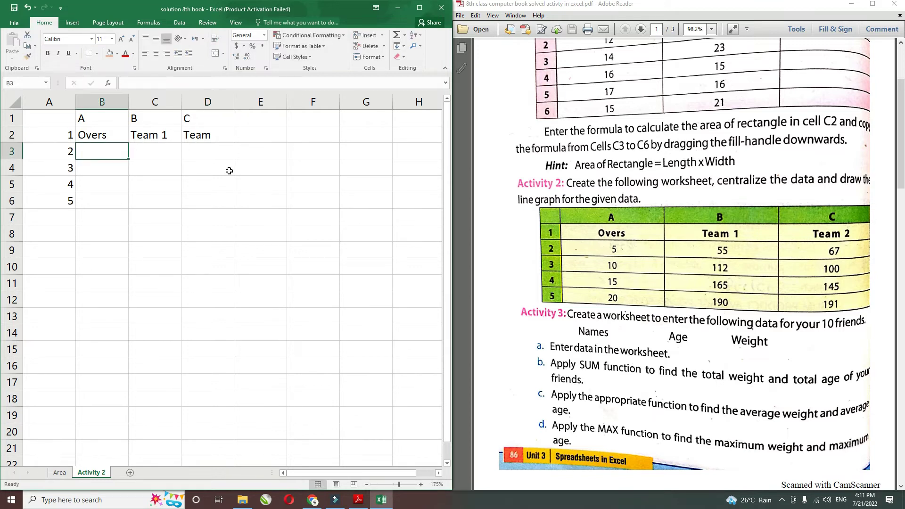
- Complete the heading in cell D2 so it reads "Team 2"
key(Up)
key(Right)
key(Right)
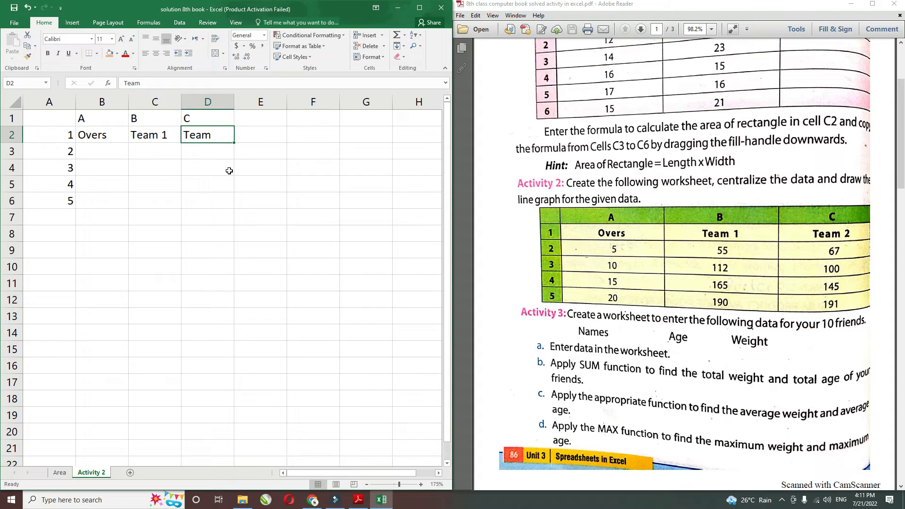
key(F2)
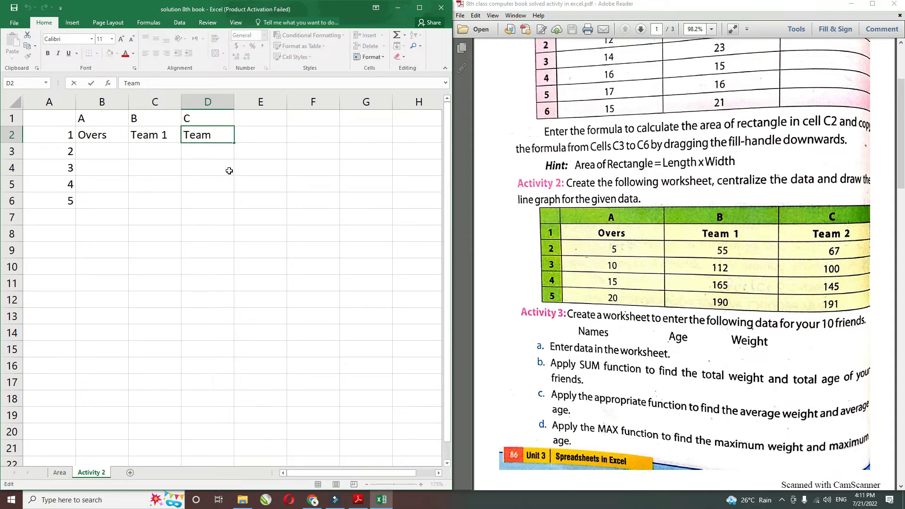
key(Return)
- Enter the Overs values 5, 10, 15 and 20 in cells B3:B6
key(Left)
key(Left)
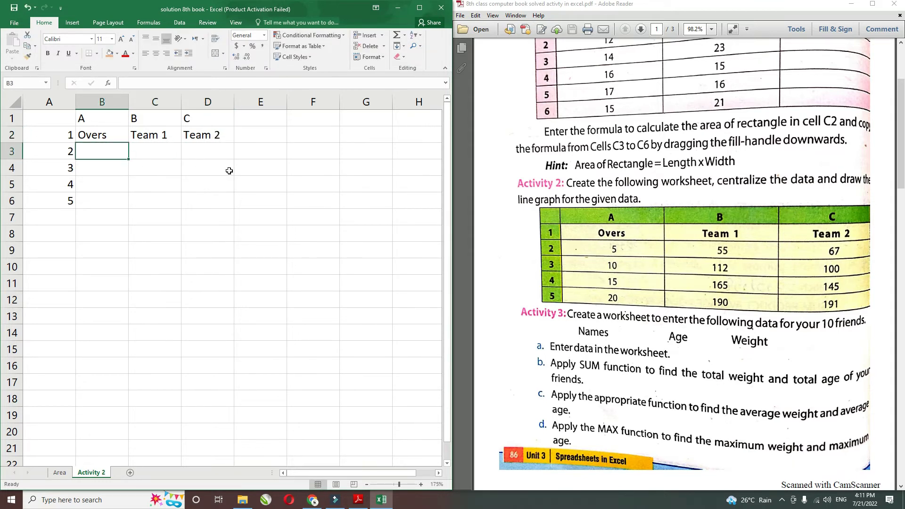
text(5)
key(Return)
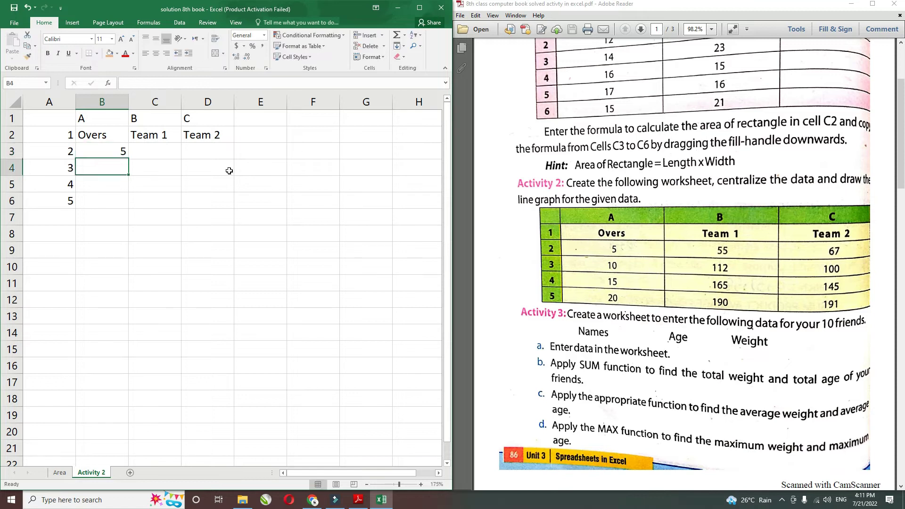
text(10)
key(Return)
text(15)
key(Return)
text(20)
key(Right)
- Enter the Team 1 scores 55, 112, 165 and 190 in cells C3:C6
key(Right)
key(Left)
key(Up)
key(Up)
key(Up)
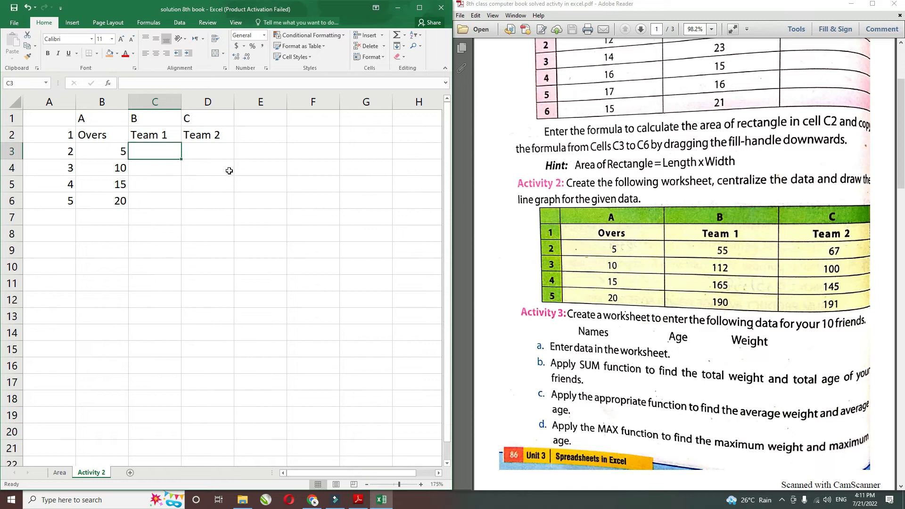
text(55)
key(Return)
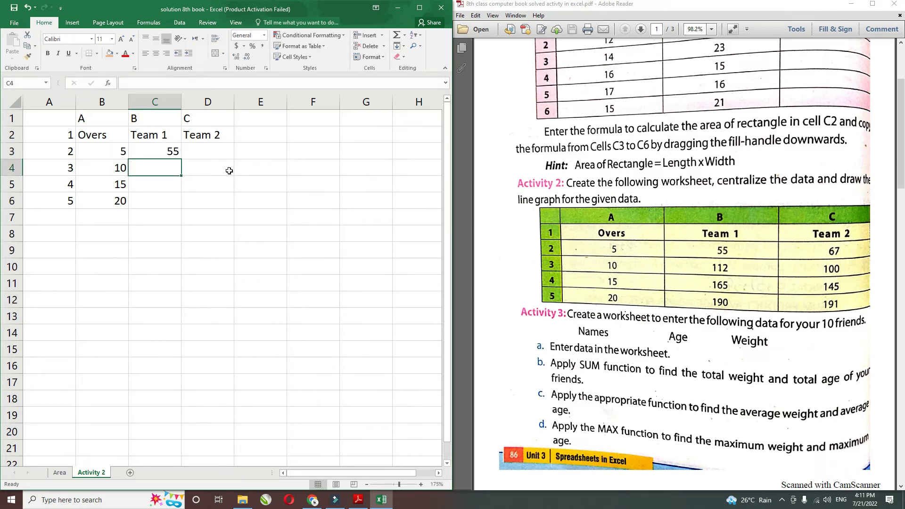
text(112)
key(Return)
text(165)
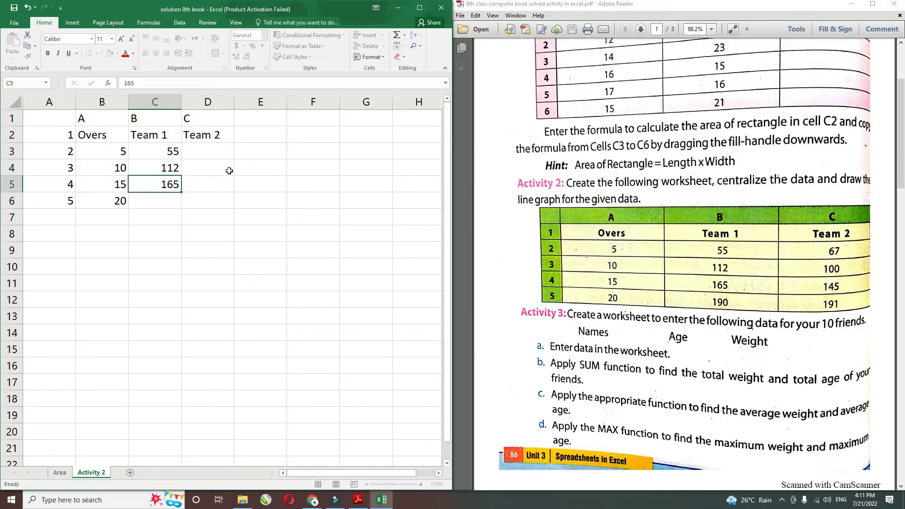
key(Return)
text(19)
key(Return)
- Enter the Team 2 scores 67, 100, 145 and 191 in cells D3:D6
key(Right)
key(Up)
key(Up)
key(Up)
key(Up)
key(Up)
key(Down)
text(67)
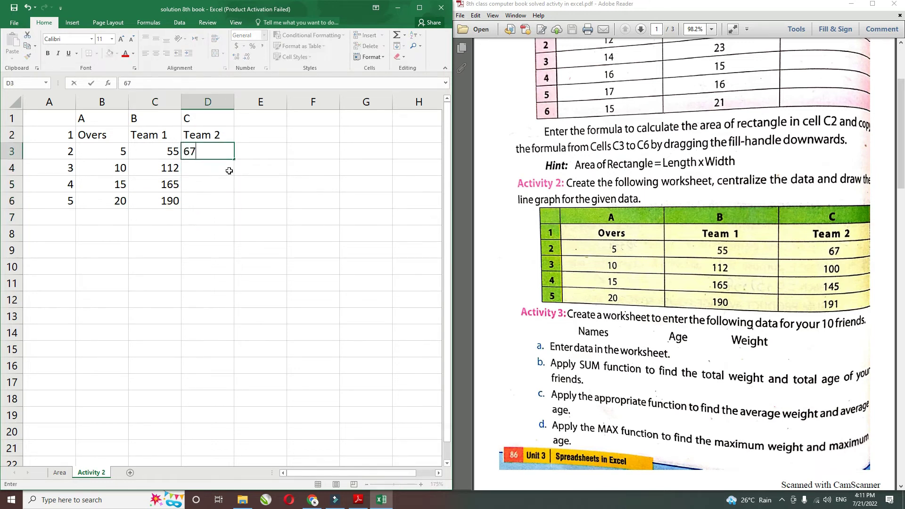
key(Return)
text(100)
key(Return)
text(145)
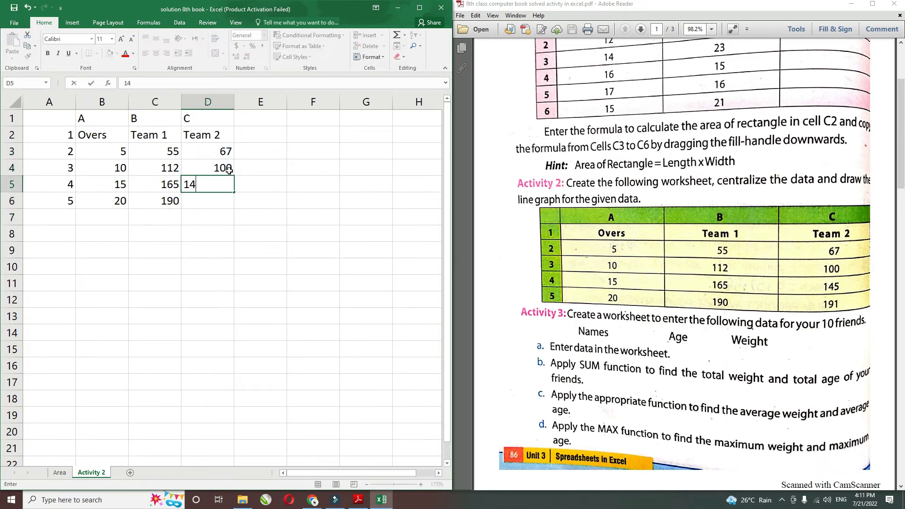
key(Return)
text(19)
key(Return)
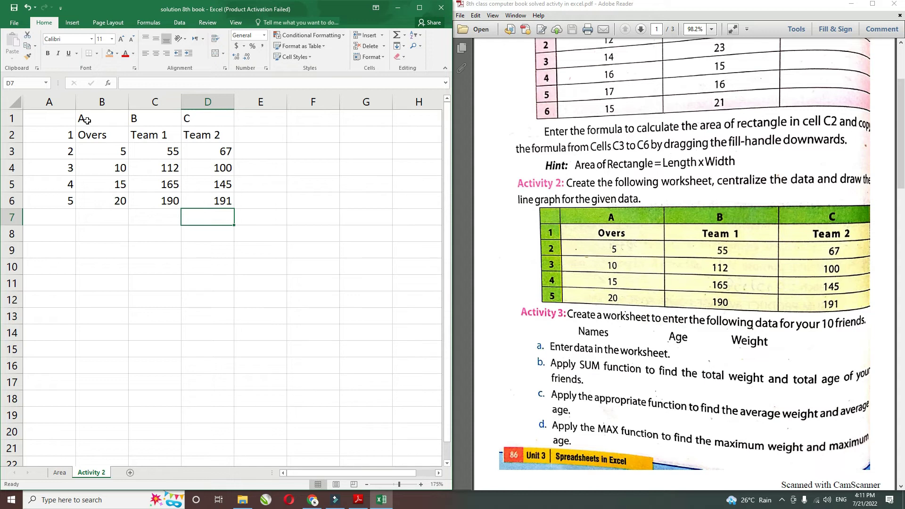
- Centre the column letters in B1:D1 horizontally and make them bold
drag(87, 121, 207, 119)
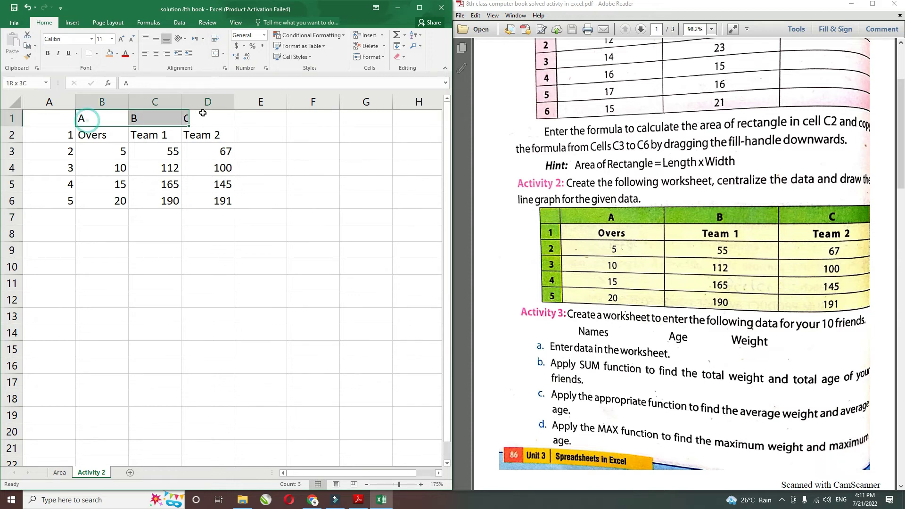
click(159, 54)
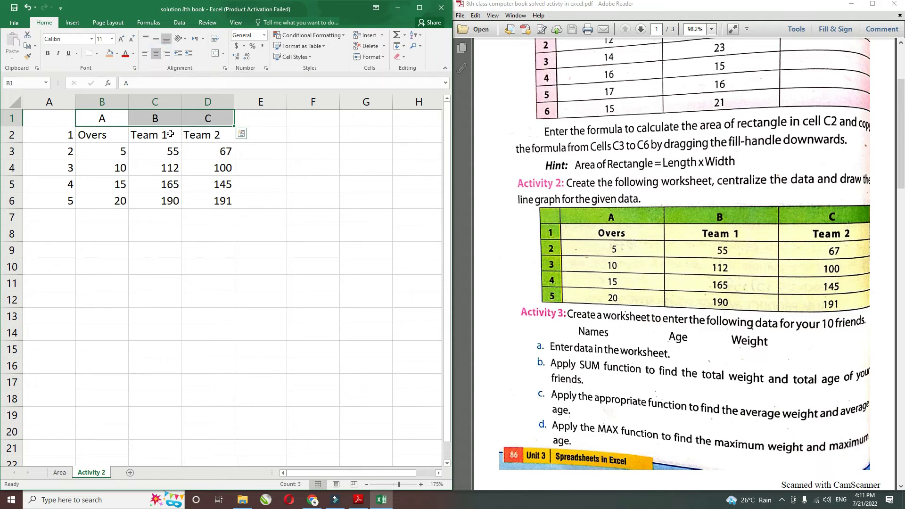
key(ctrl+b)
- Centre the row numbers in A1:A6 horizontally and make them bold
drag(69, 123, 66, 202)
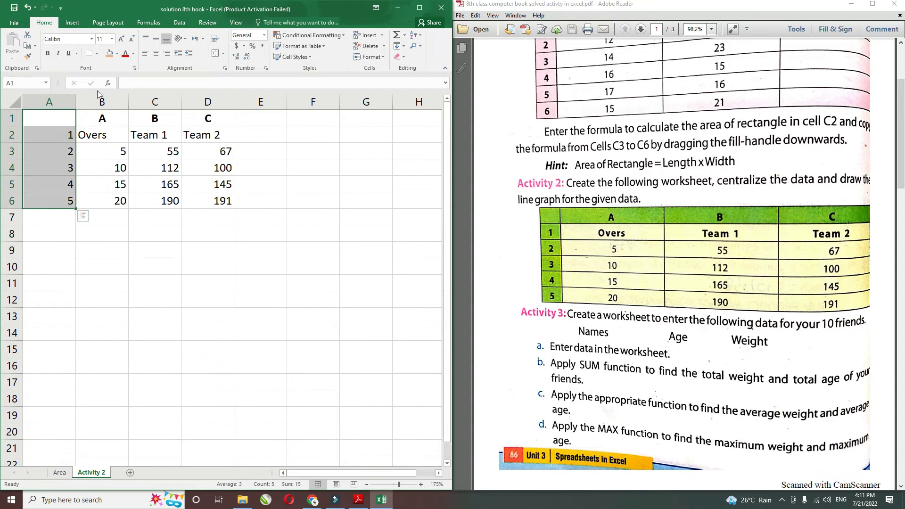
click(156, 54)
key(ctrl+b)
click(152, 233)
- Make the headings in B2:D2 bold and centre them horizontally
drag(98, 137, 217, 136)
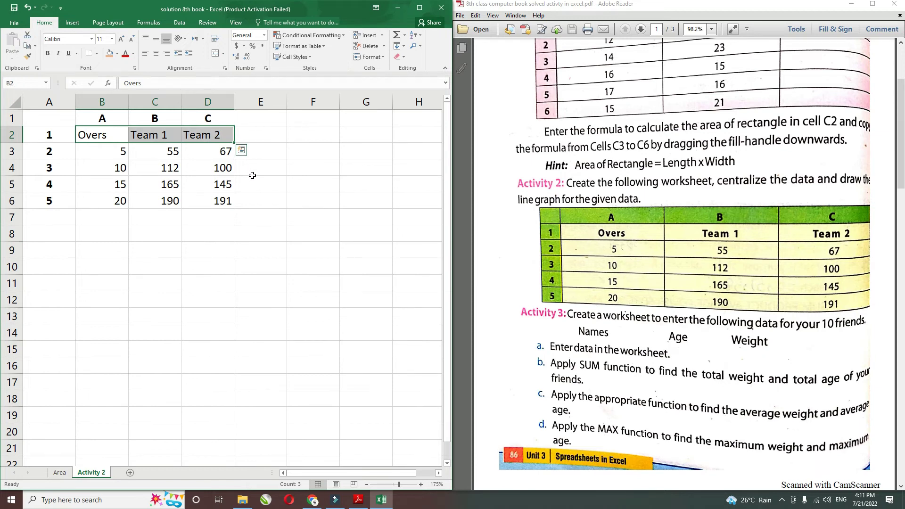
key(ctrl+b)
click(156, 54)
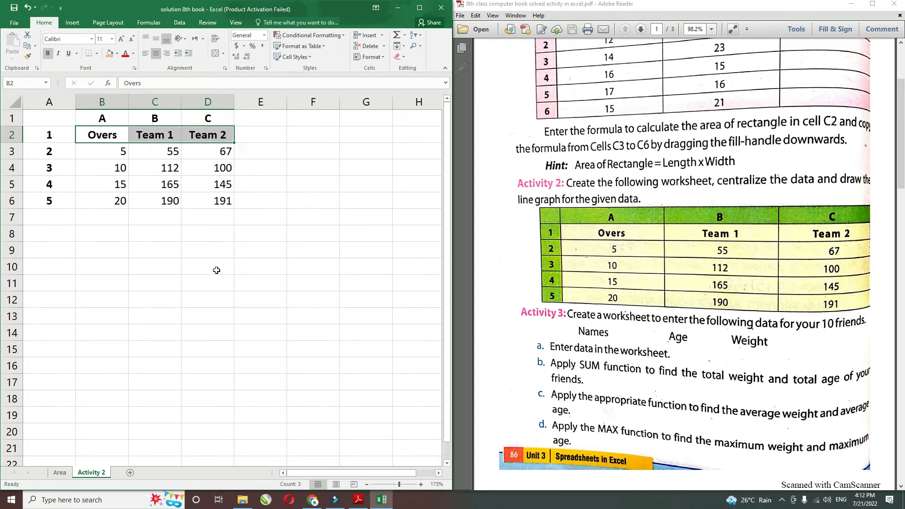
click(216, 270)
- Centre the overs and score values in B3:D6 horizontally
drag(112, 156, 222, 203)
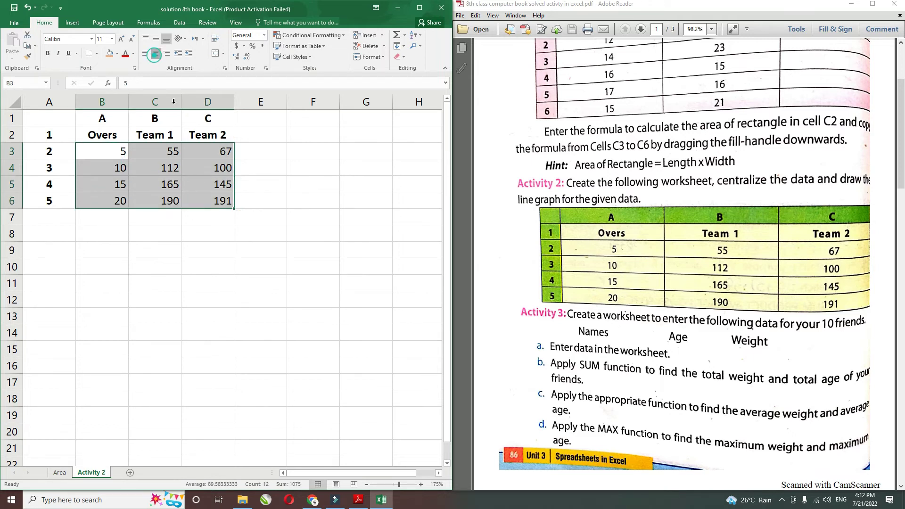
click(154, 55)
click(208, 265)
- Apply All Borders to the whole table in A1:D6
drag(58, 122, 222, 203)
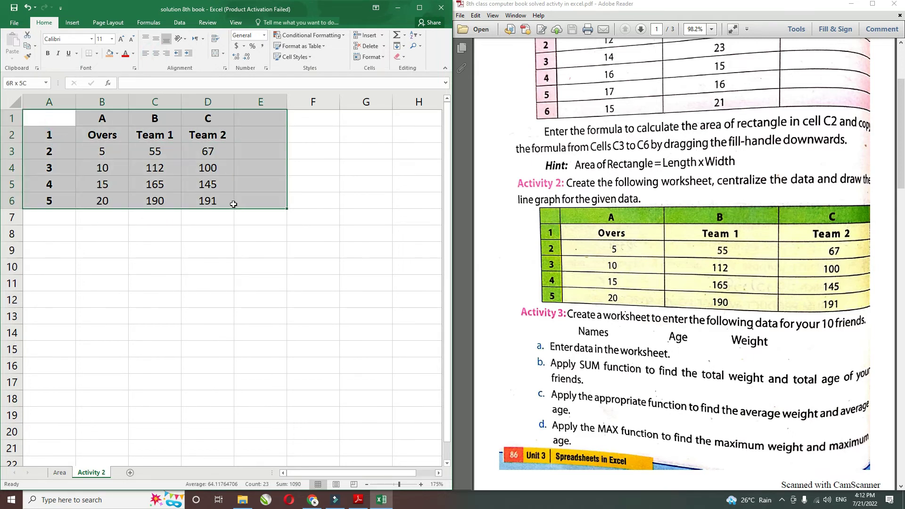
click(96, 53)
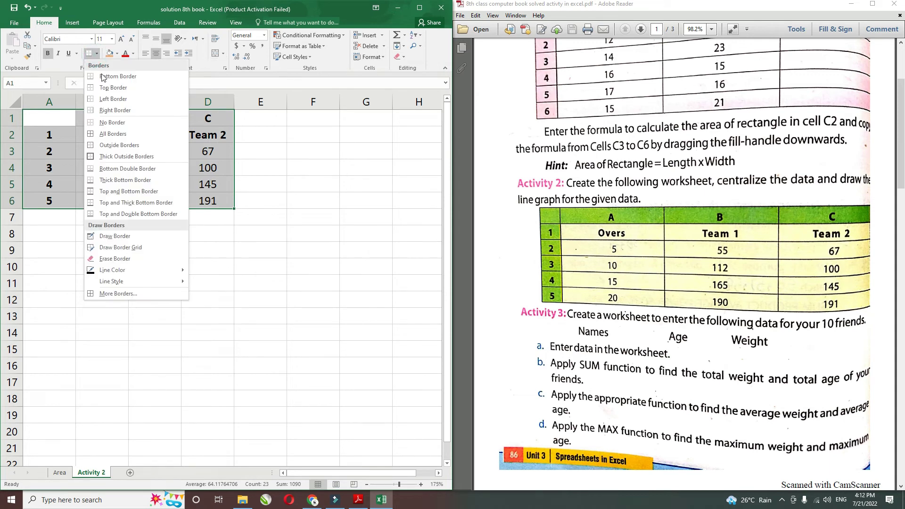
click(113, 134)
click(243, 184)
click(208, 184)
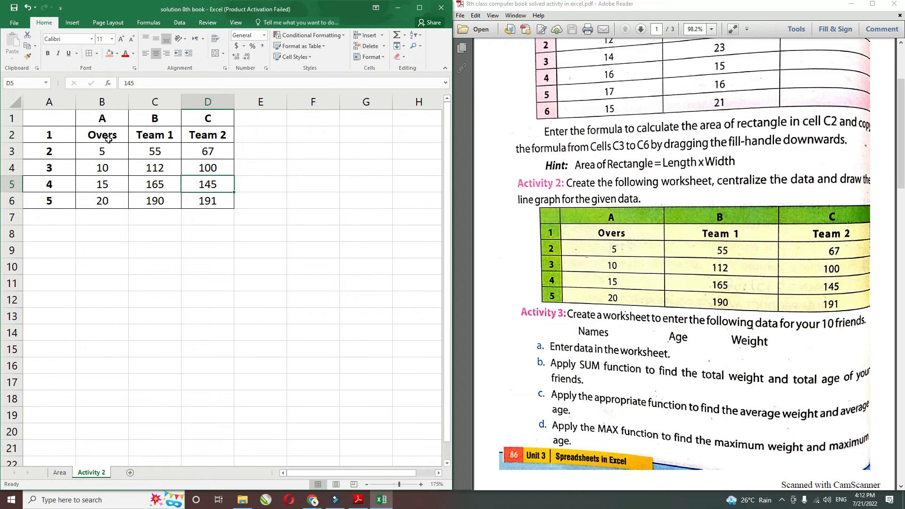
- Fill the column letter row A1:D1 with a light green theme colour
drag(38, 119, 208, 119)
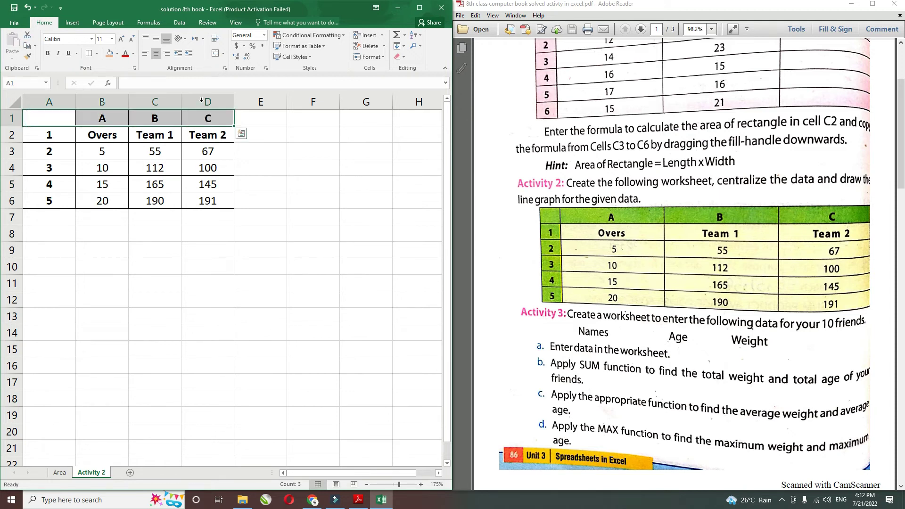
click(117, 53)
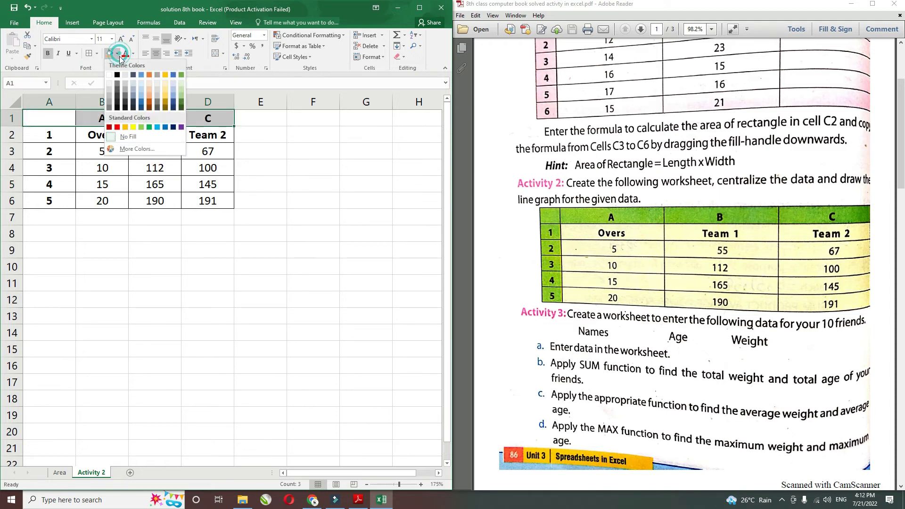
click(182, 96)
- Fill the row number column A1:A6 with the same light green
drag(62, 121, 63, 203)
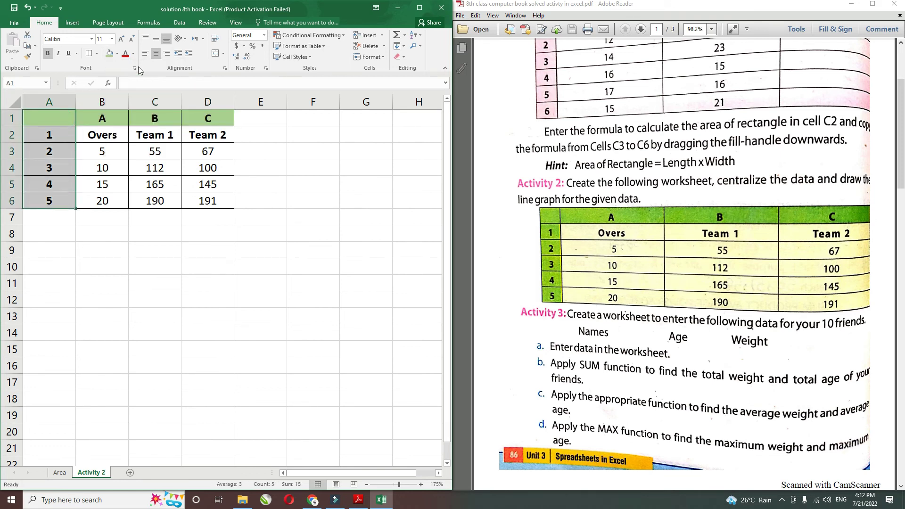
click(109, 54)
click(175, 184)
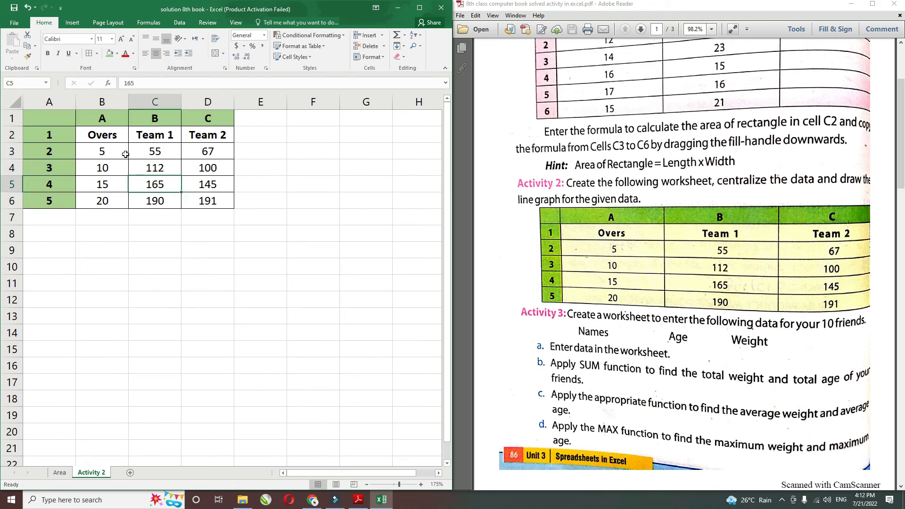
- Fill the overs and team scores block B2:D6 with a light gold theme colour
drag(110, 138, 208, 201)
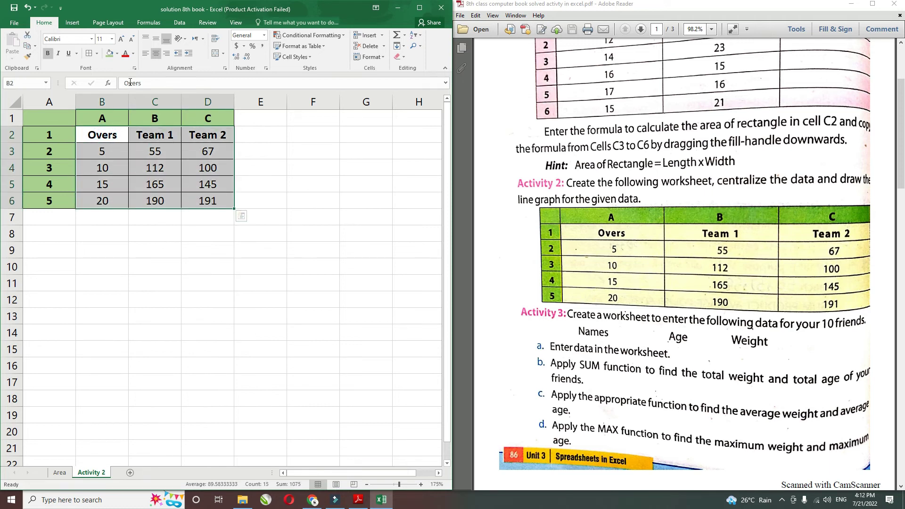
click(117, 53)
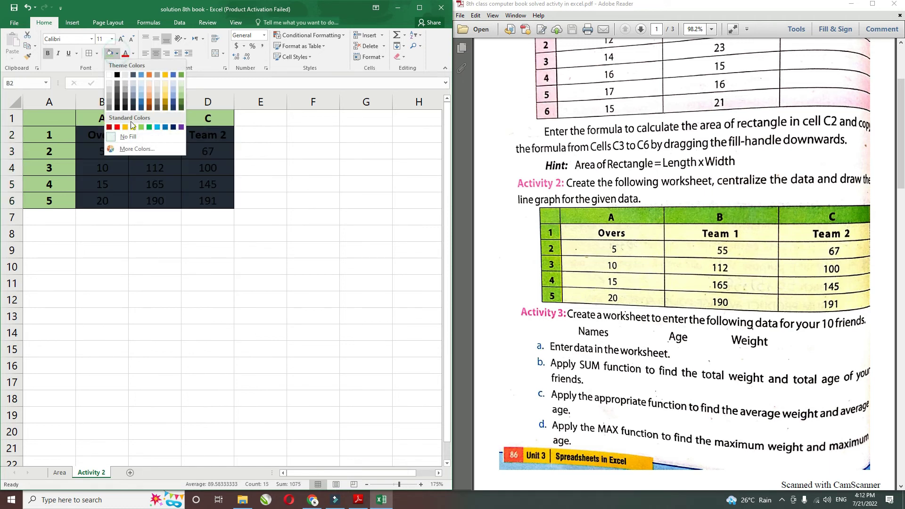
click(165, 84)
click(208, 169)
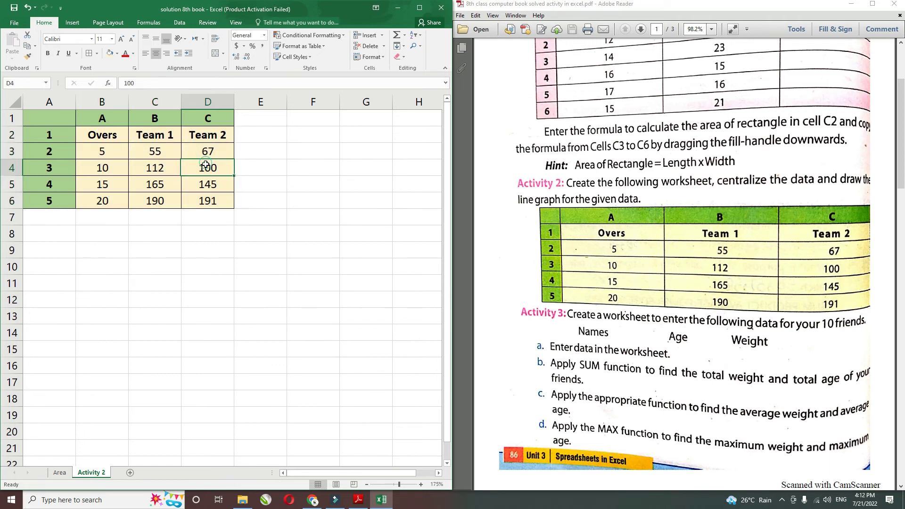
- Deselect the table and maximize the workbook window to make room for the chart
click(212, 247)
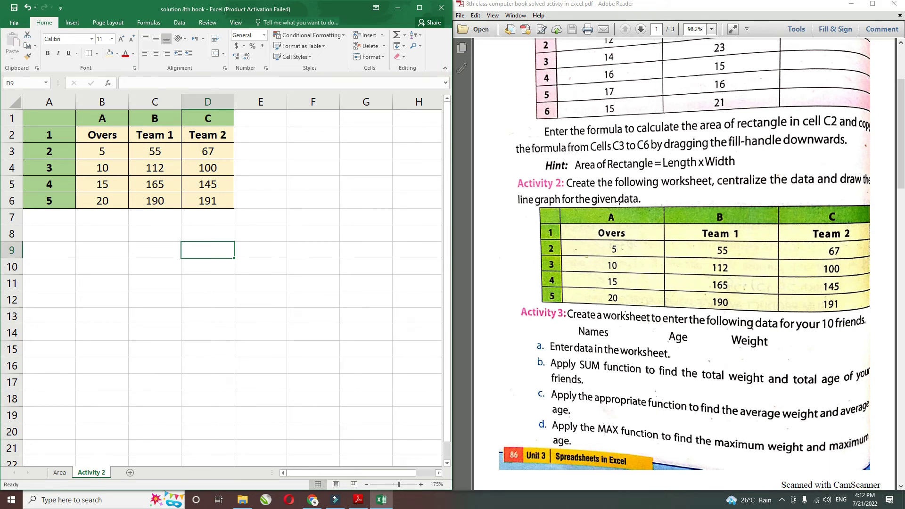
click(307, 262)
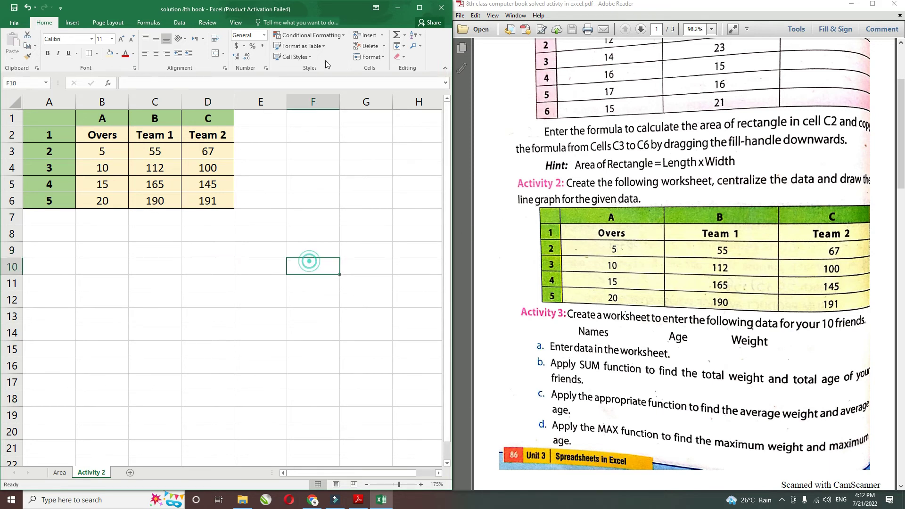
click(420, 13)
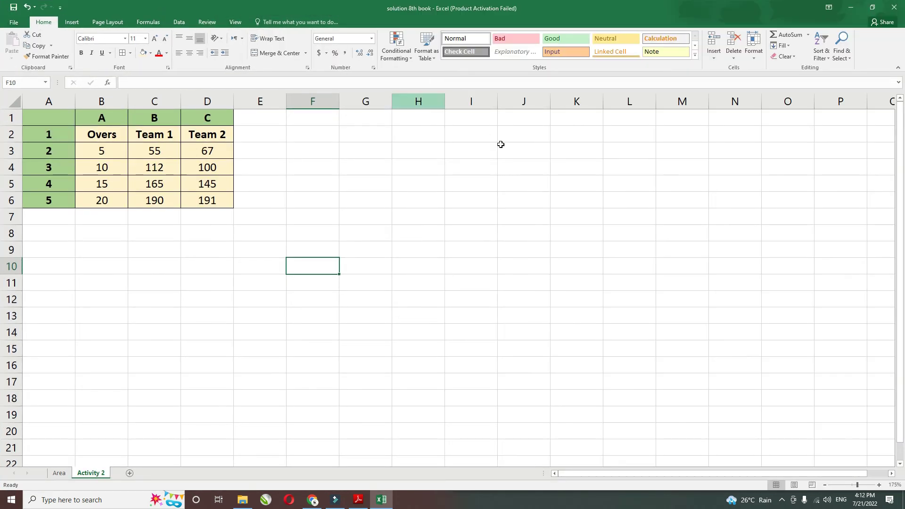
- Insert a Scatter with Straight Lines and Markers chart from B2:D6 and place it beside the table, over the existing chart
click(429, 167)
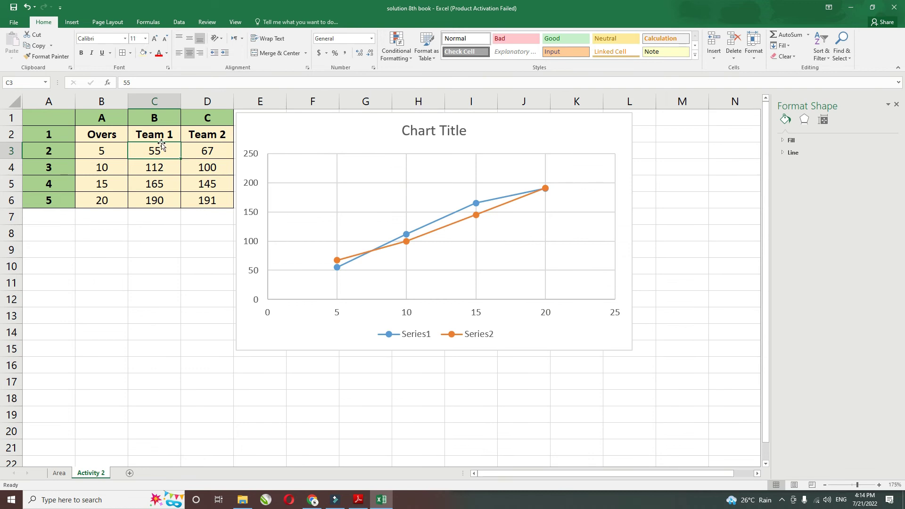
click(154, 137)
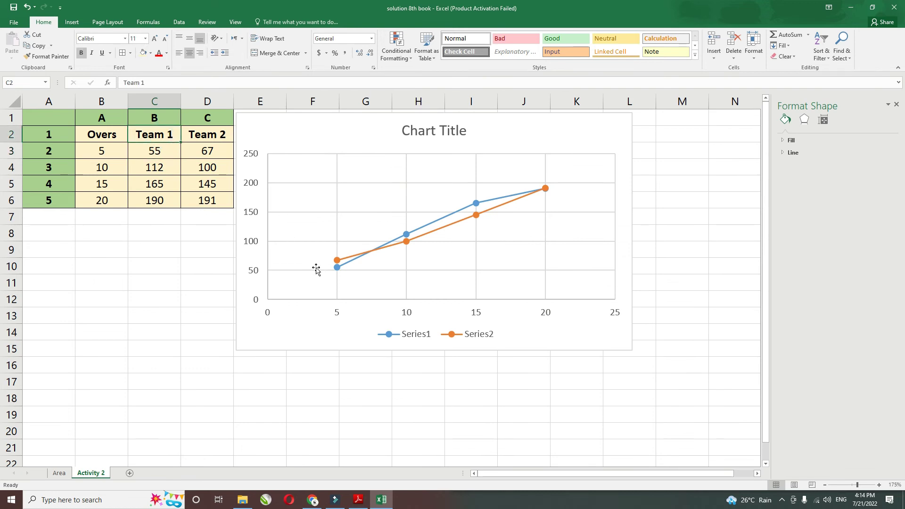
drag(107, 138, 205, 198)
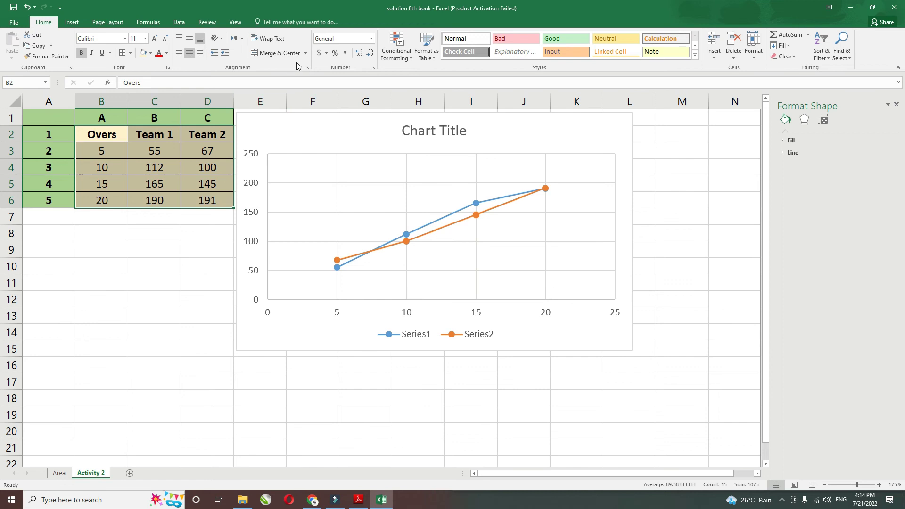
click(179, 23)
click(148, 22)
click(119, 23)
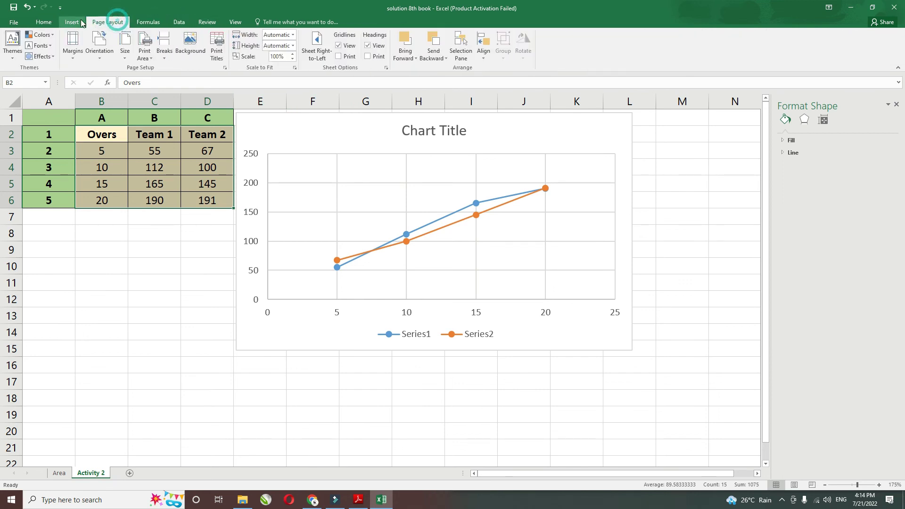
click(78, 22)
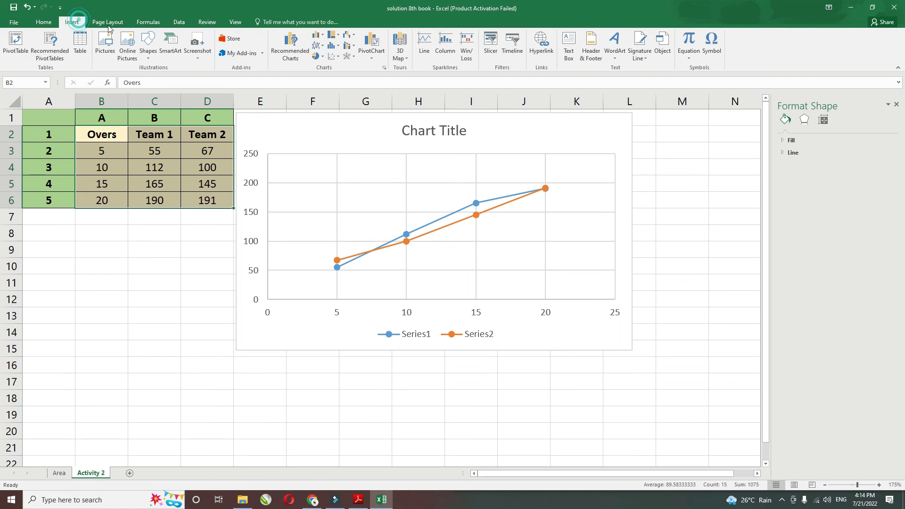
click(334, 57)
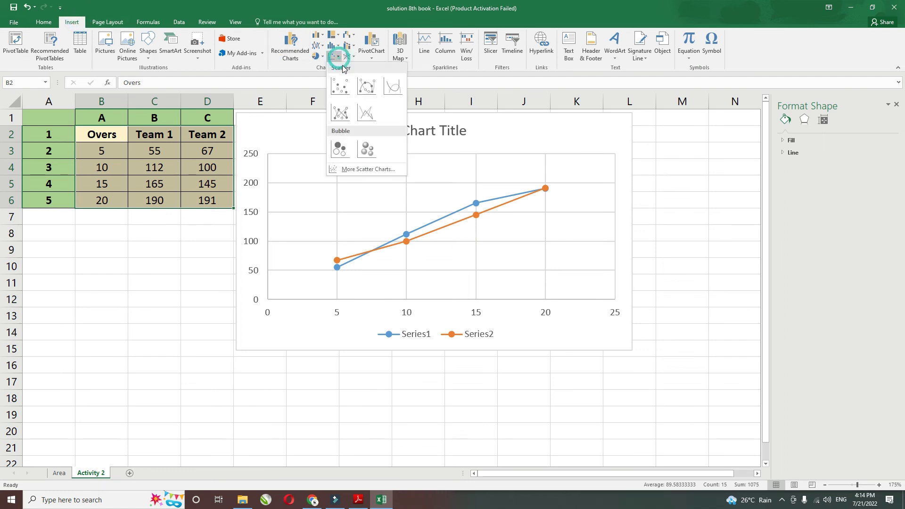
click(348, 120)
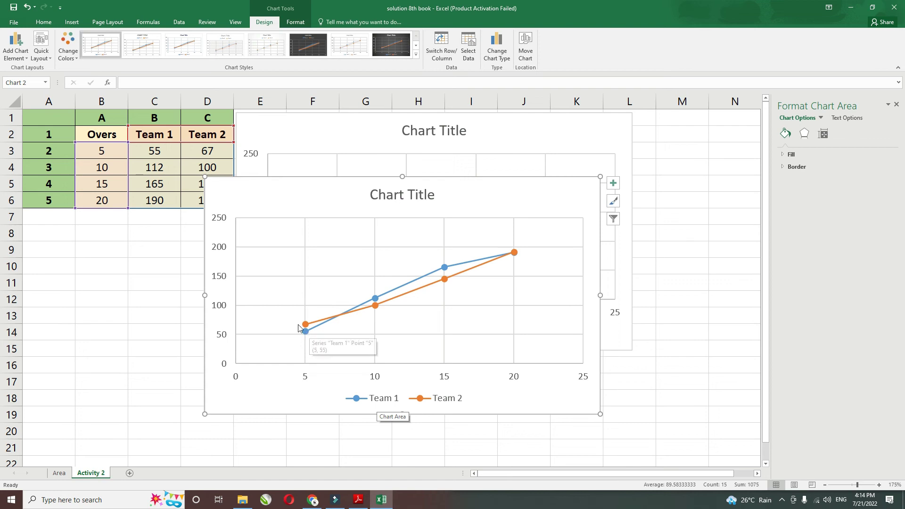
mouse_move(281, 185)
mouse_down()
mouse_move(339, 125)
mouse_move(314, 118)
mouse_up()
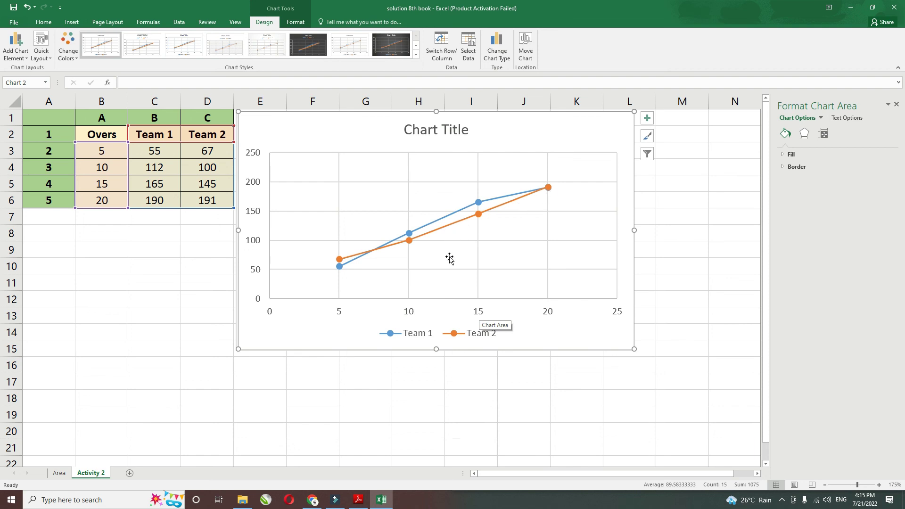
- Replace the new chart's title with "Lline Chart" and deselect the chart
click(440, 128)
double_click(454, 130)
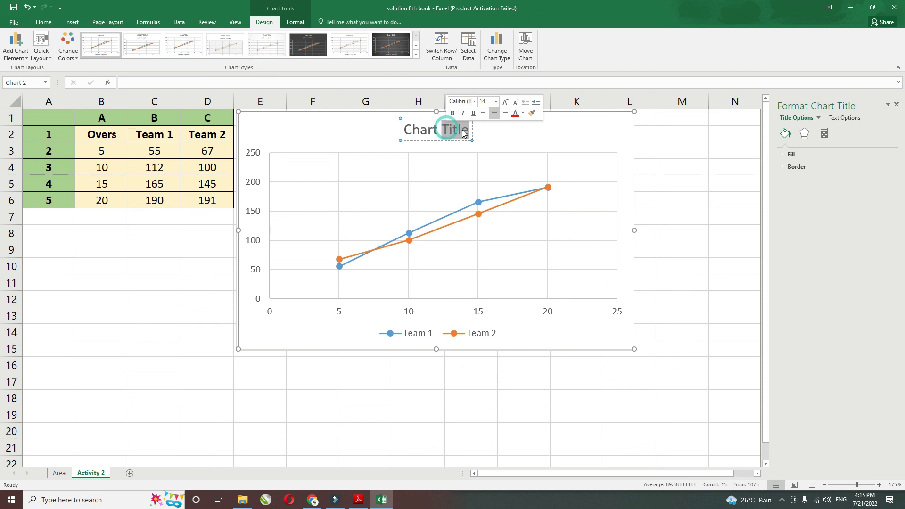
key(BackSpace)
key(BackSpace)
key(BackSpace)
key(BackSpace)
key(BackSpace)
key(BackSpace)
key(BackSpace)
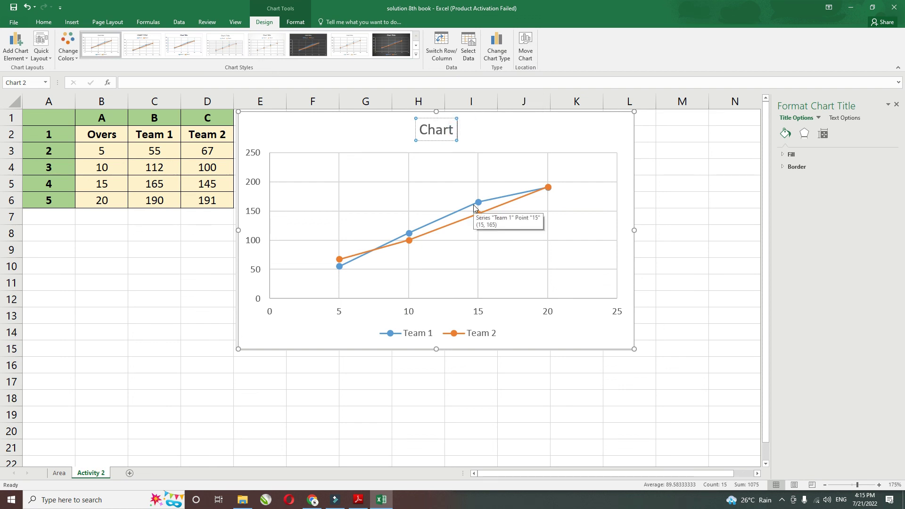
text(Lin)
key(BackSpace)
key(BackSpace)
text(line Chart)
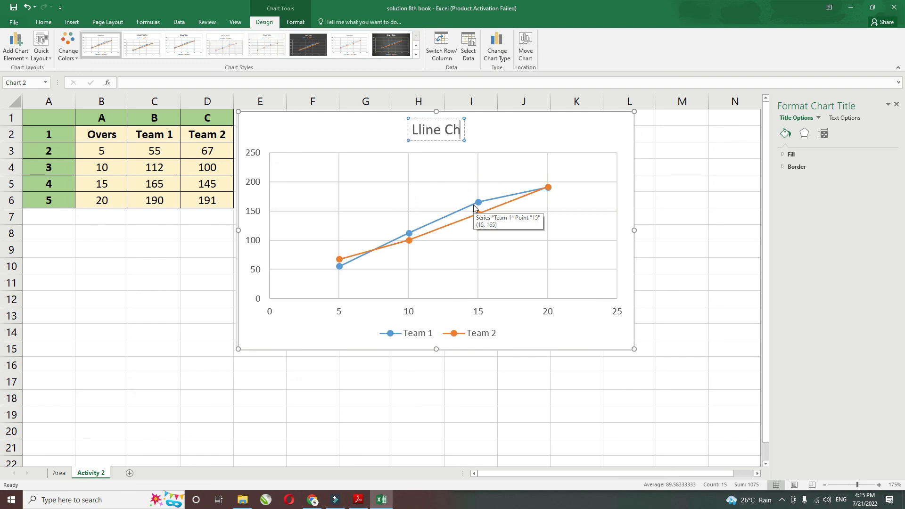
key(Return)
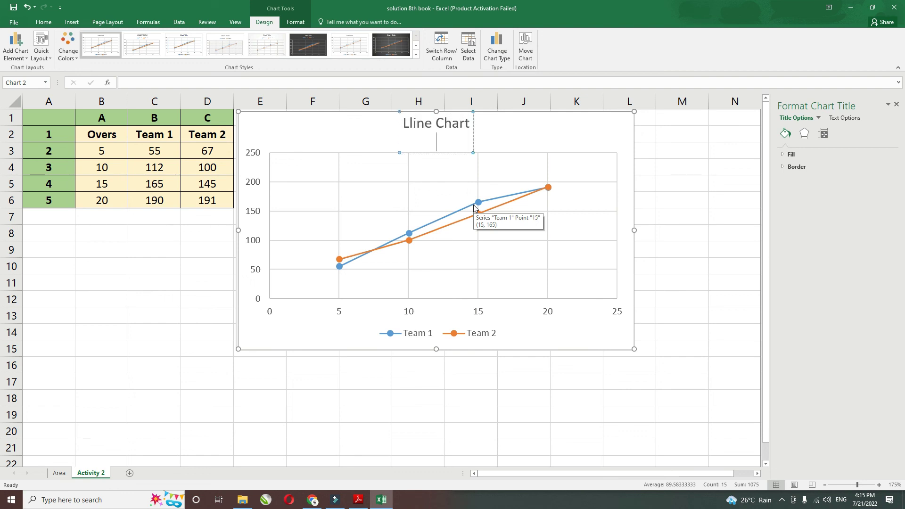
key(BackSpace)
click(566, 135)
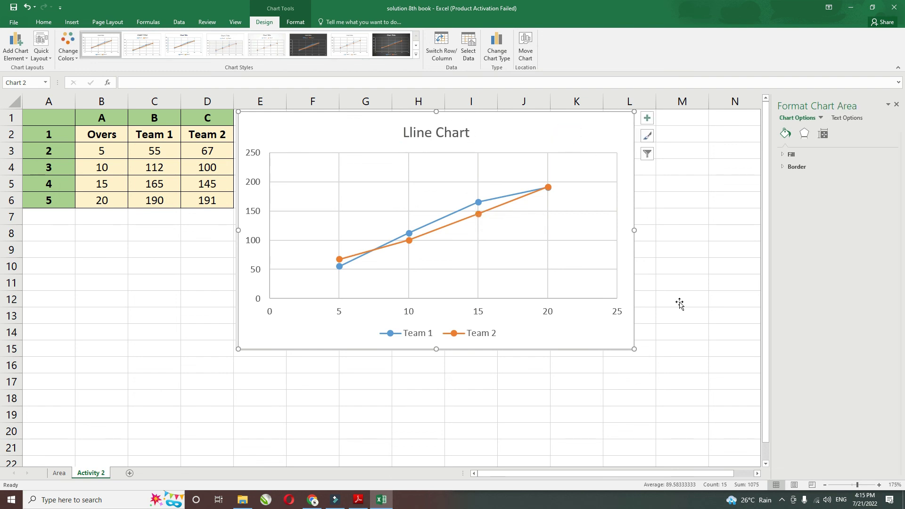
click(559, 402)
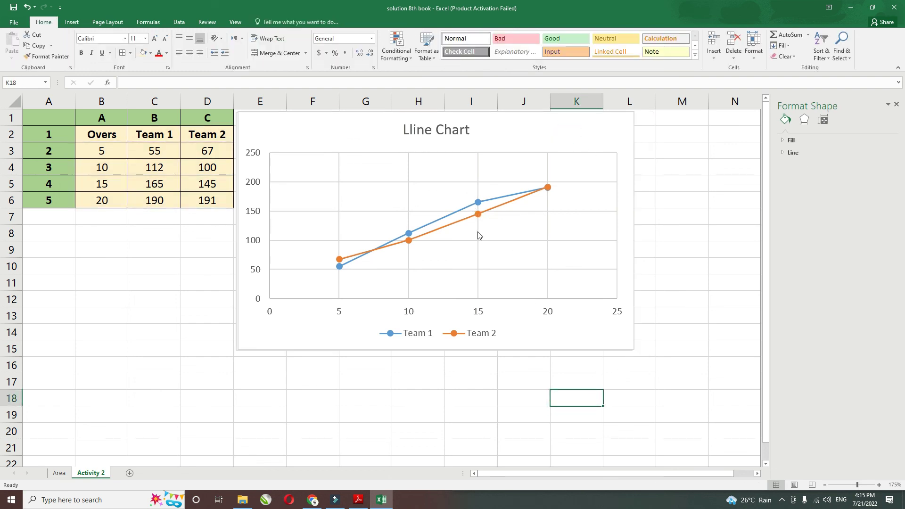